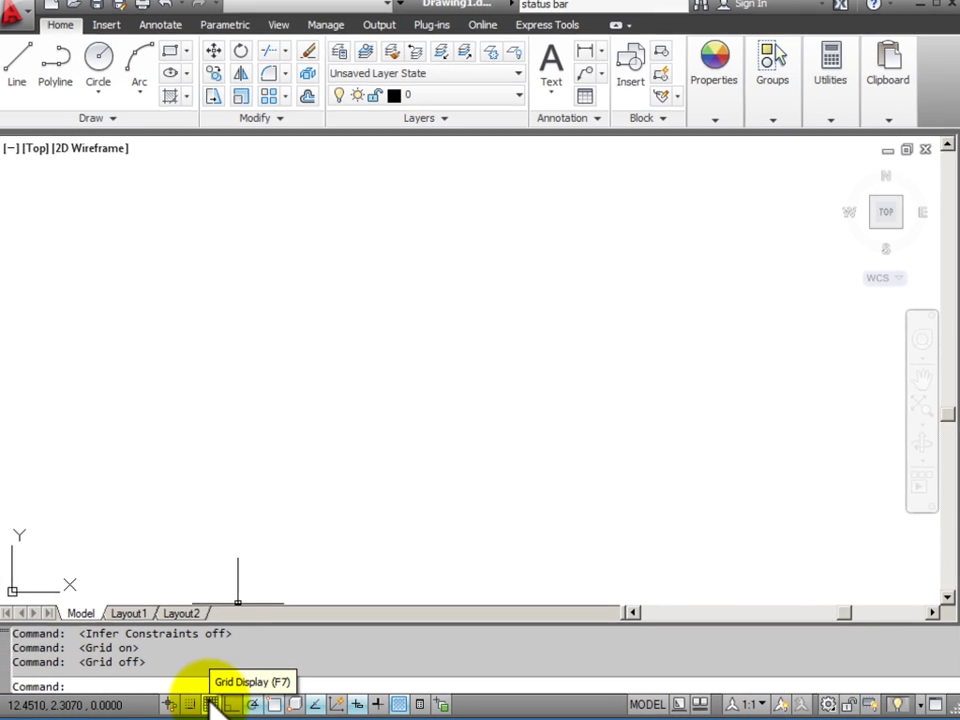
# - Turn the grid on and set grid X and Y spacing to 5 in Drafting Settings
pyautogui.click(218, 680)
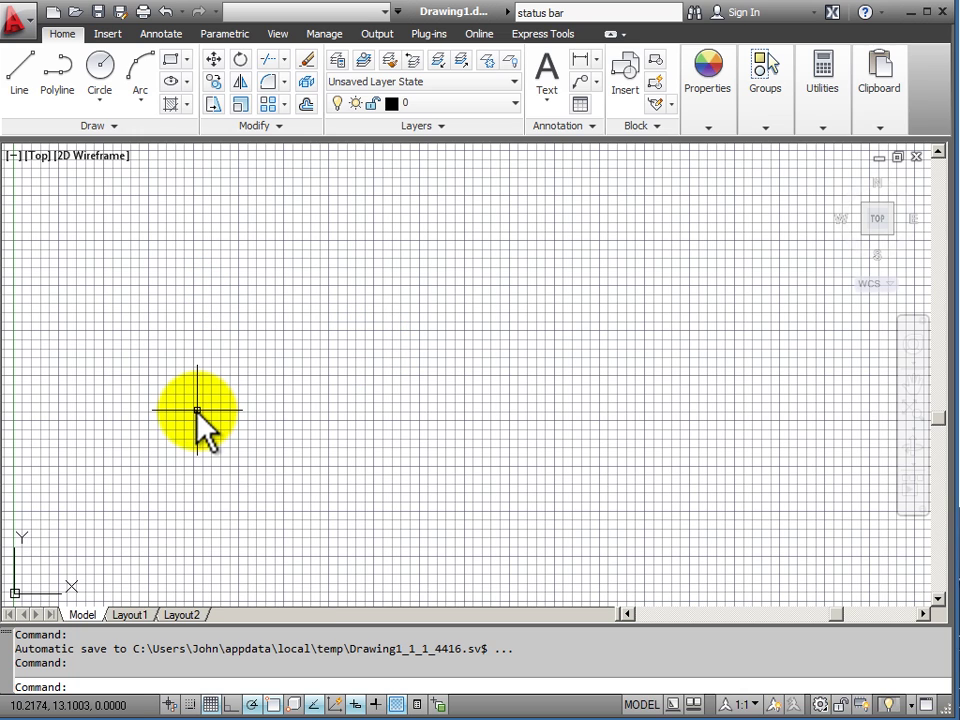
pyautogui.rightClick(210, 704)
pyautogui.click(249, 673)
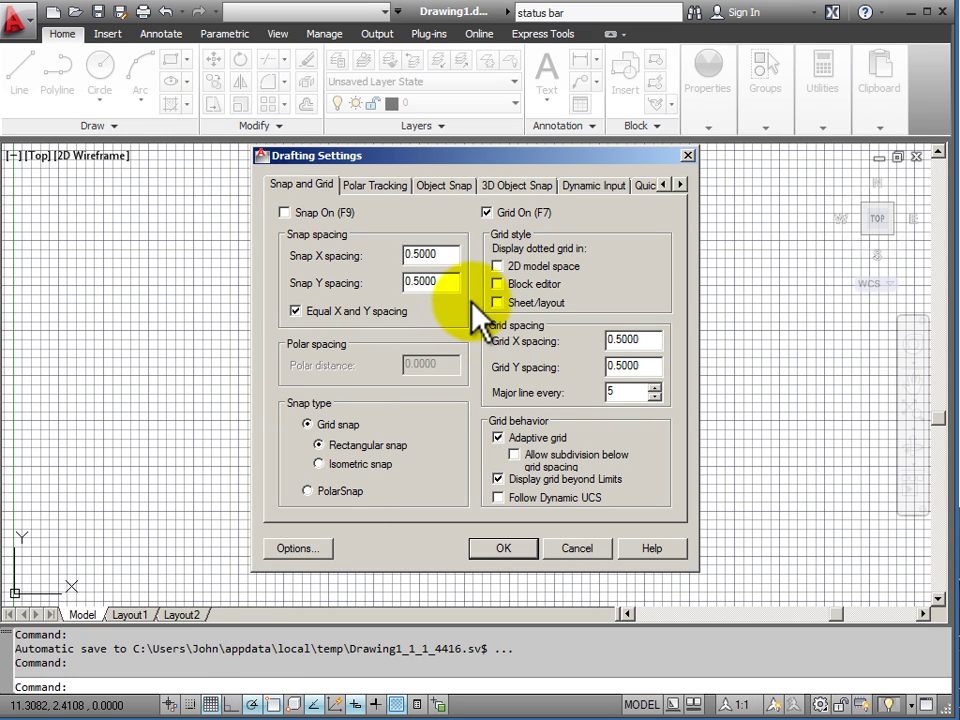
pyautogui.doubleClick(440, 282)
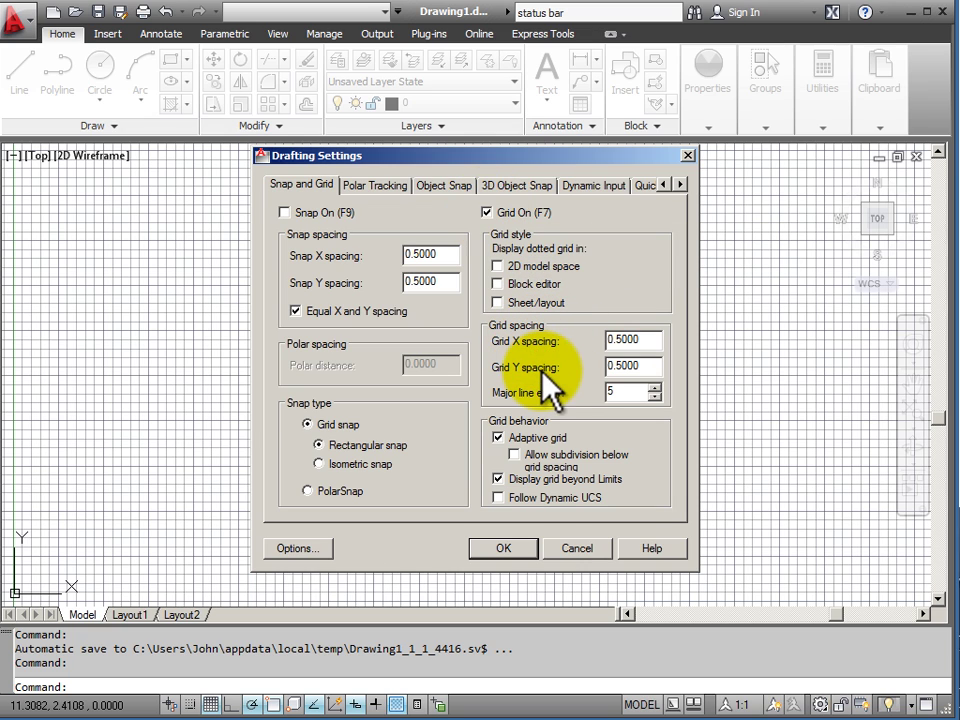
pyautogui.doubleClick(656, 339)
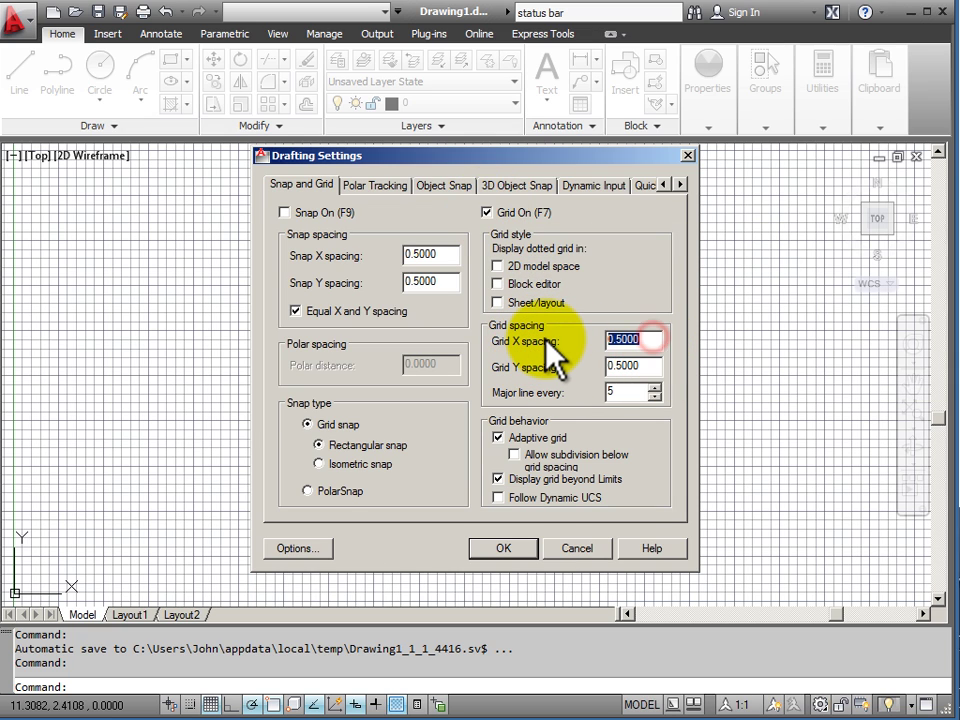
pyautogui.write('5')
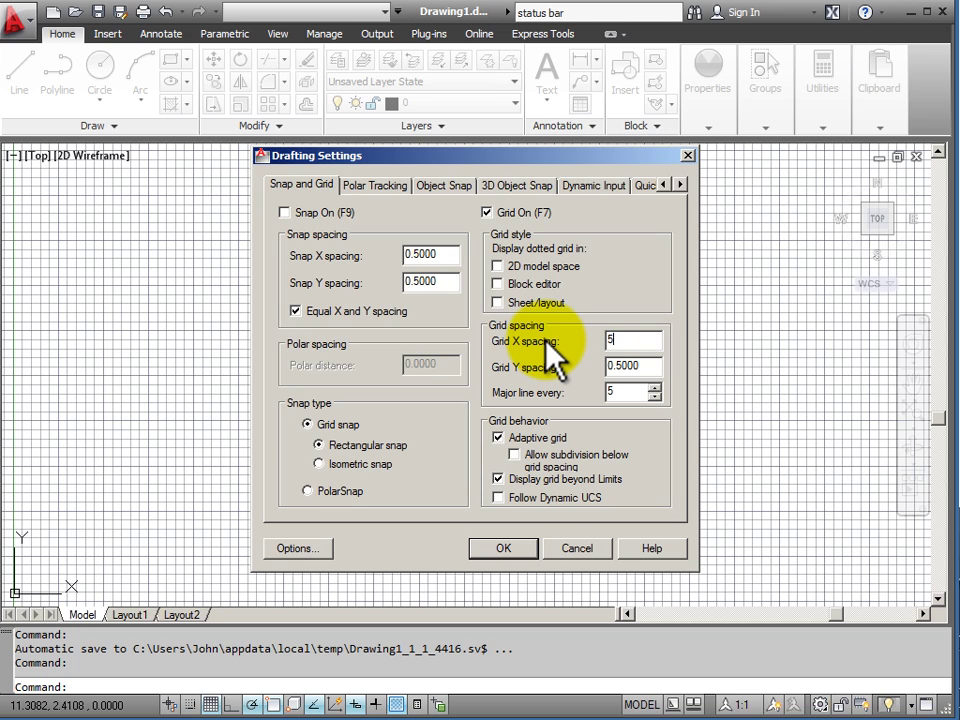
pyautogui.press('Tab')
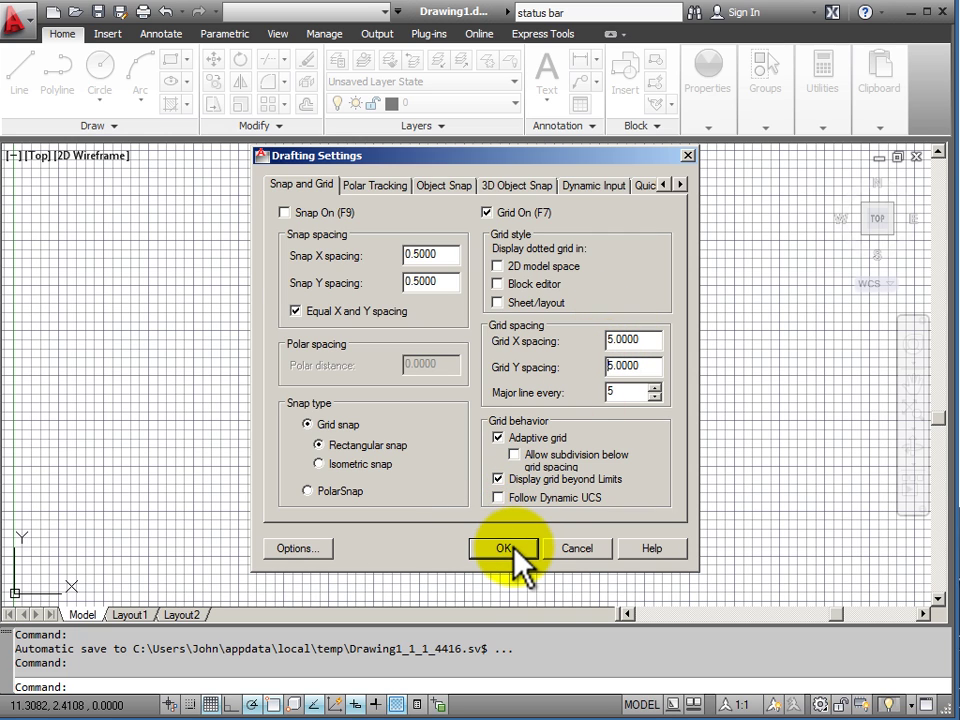
# - Turn snap on (F9) and set snap X and Y spacing to 5
pyautogui.click(284, 212)
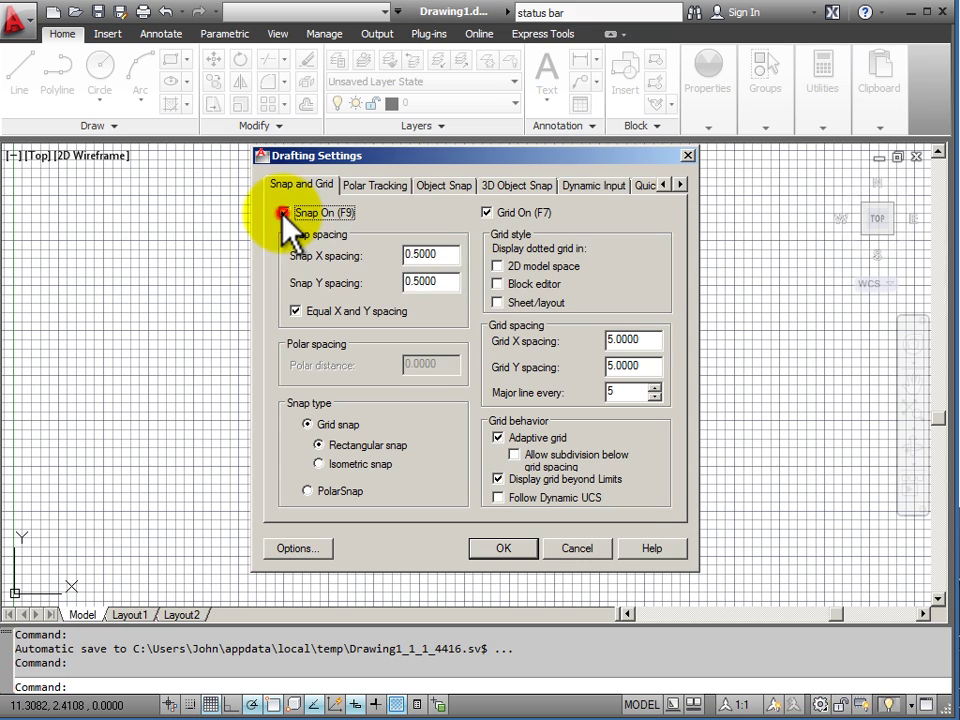
pyautogui.moveTo(452, 250); pyautogui.dragTo(386, 257)
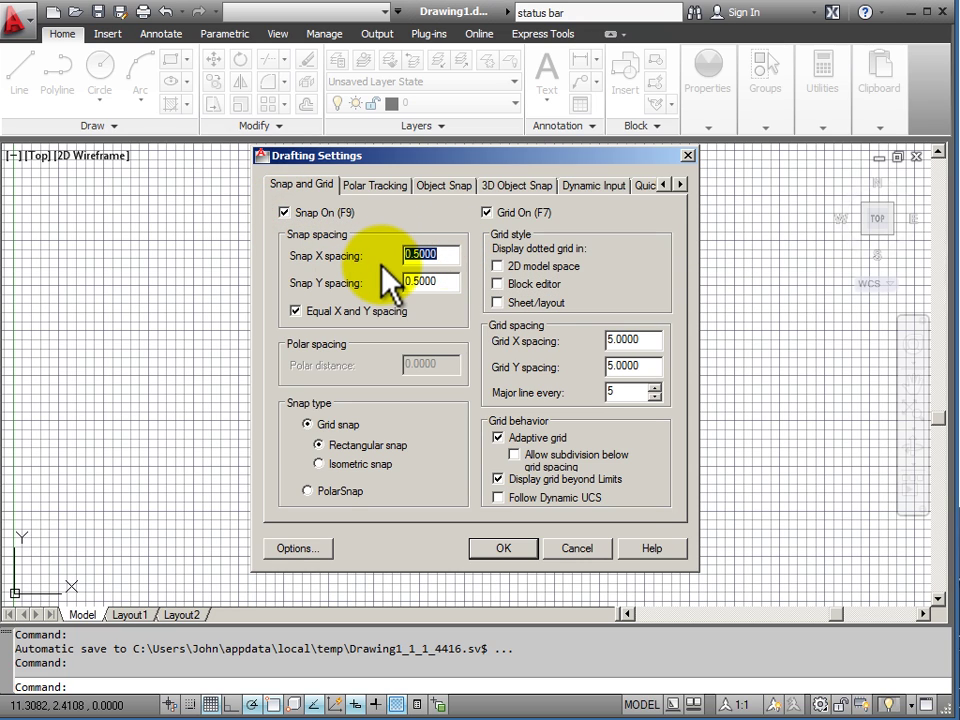
pyautogui.write('5')
pyautogui.press('Tab')
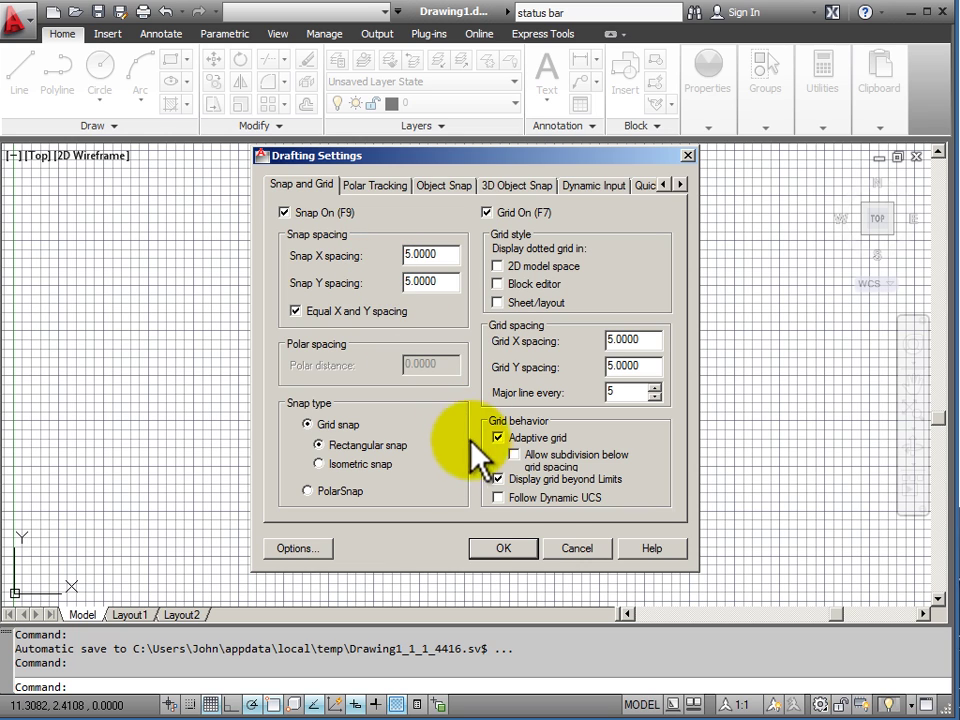
# - Apply the 5-unit settings and draw grid-snapped lines outlining a 20 by 15 rectangle
pyautogui.click(515, 548)
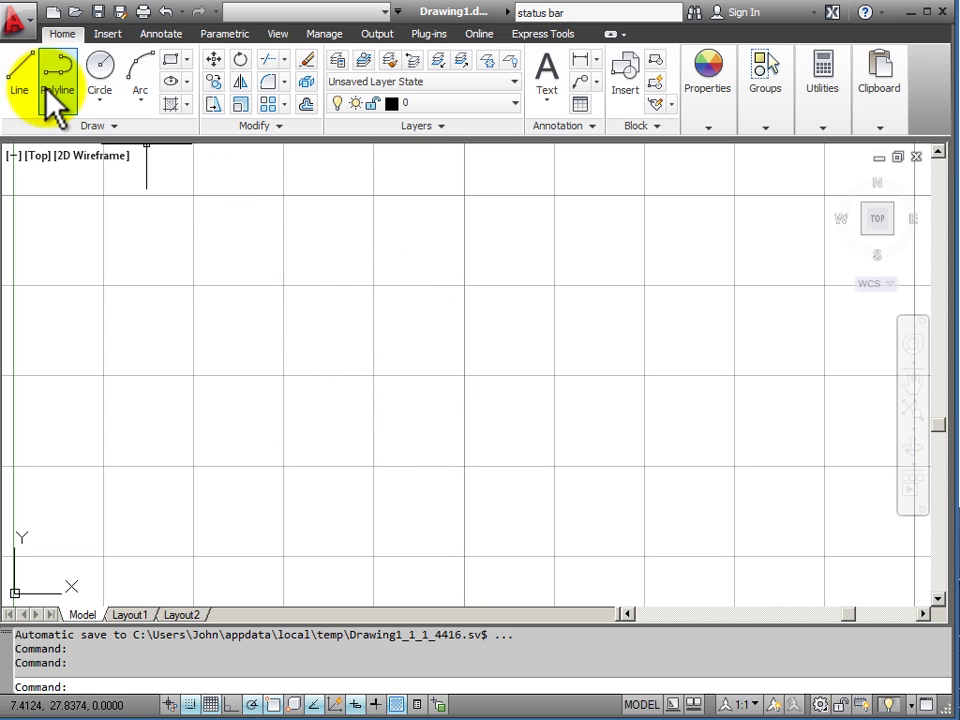
pyautogui.click(21, 74)
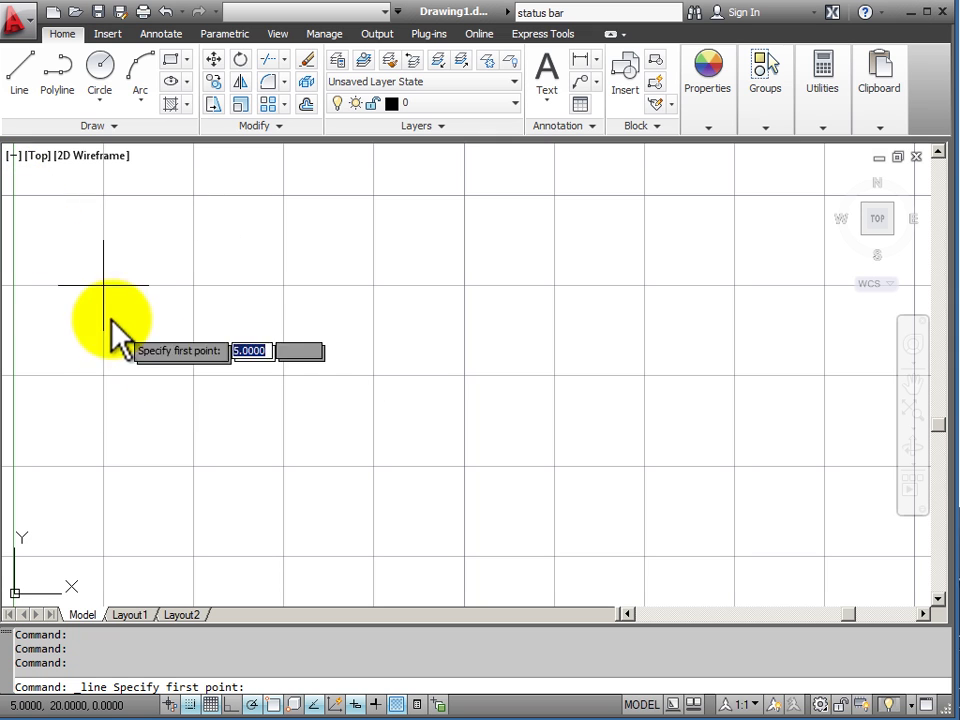
pyautogui.click(14, 195)
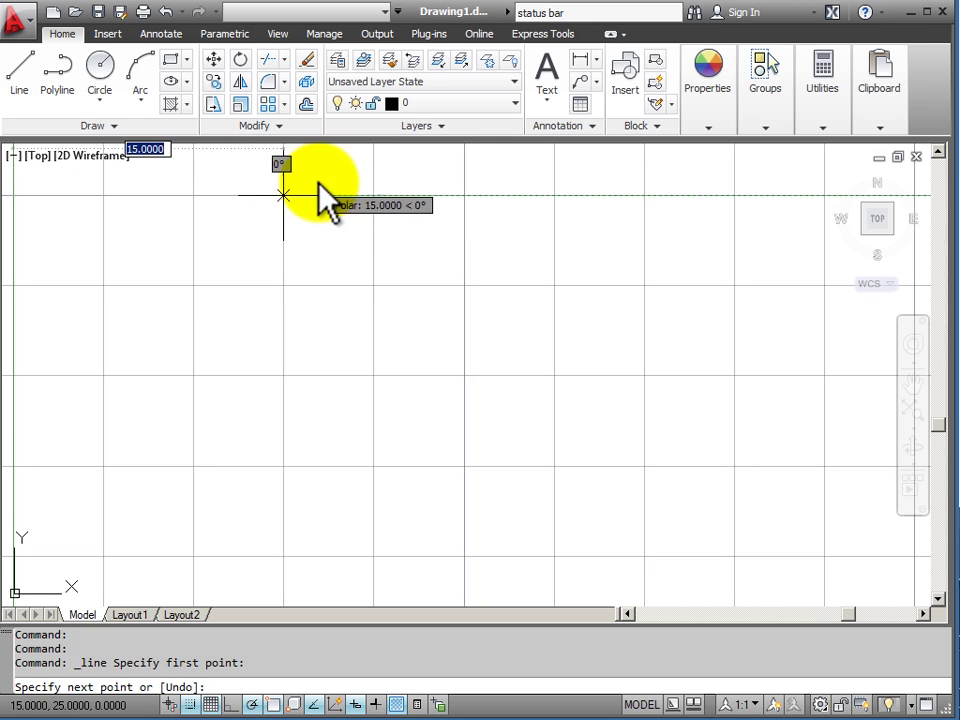
pyautogui.click(373, 195)
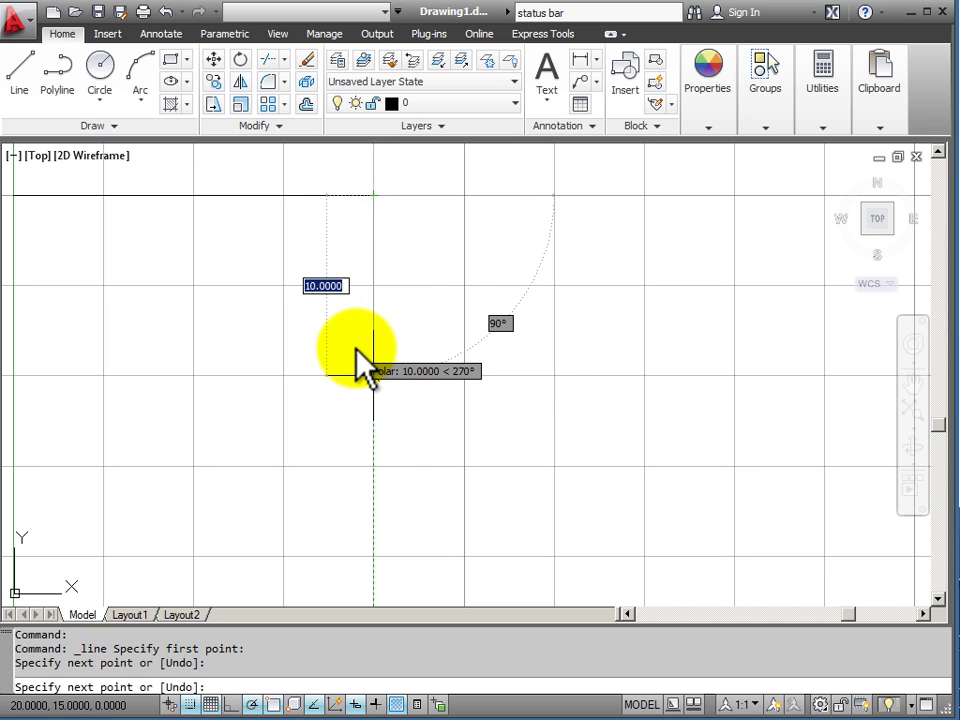
pyautogui.click(373, 465)
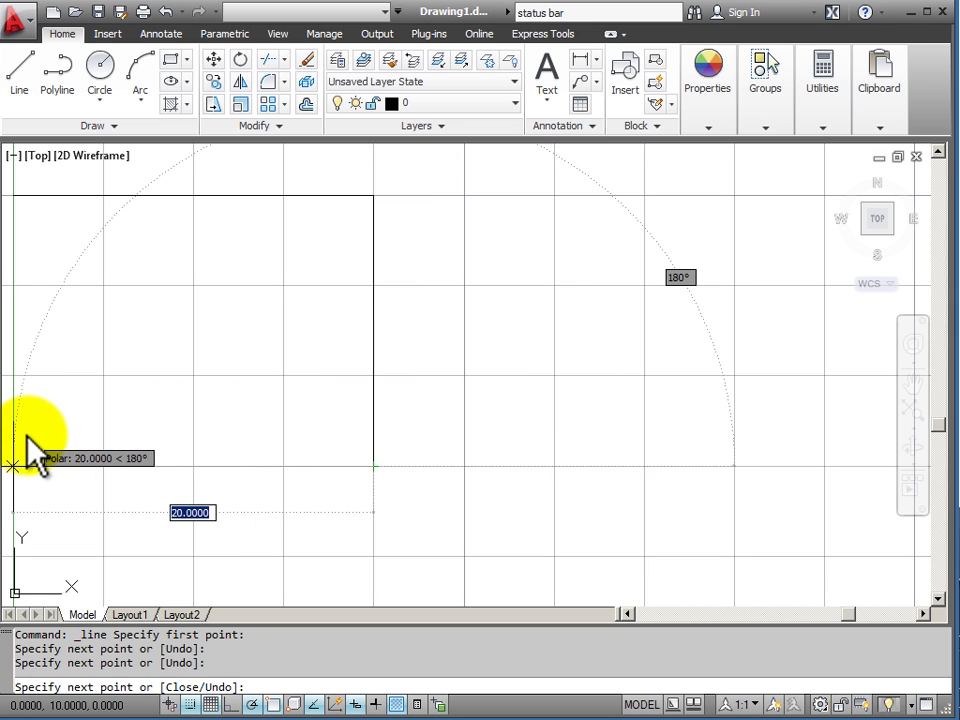
pyautogui.click(13, 465)
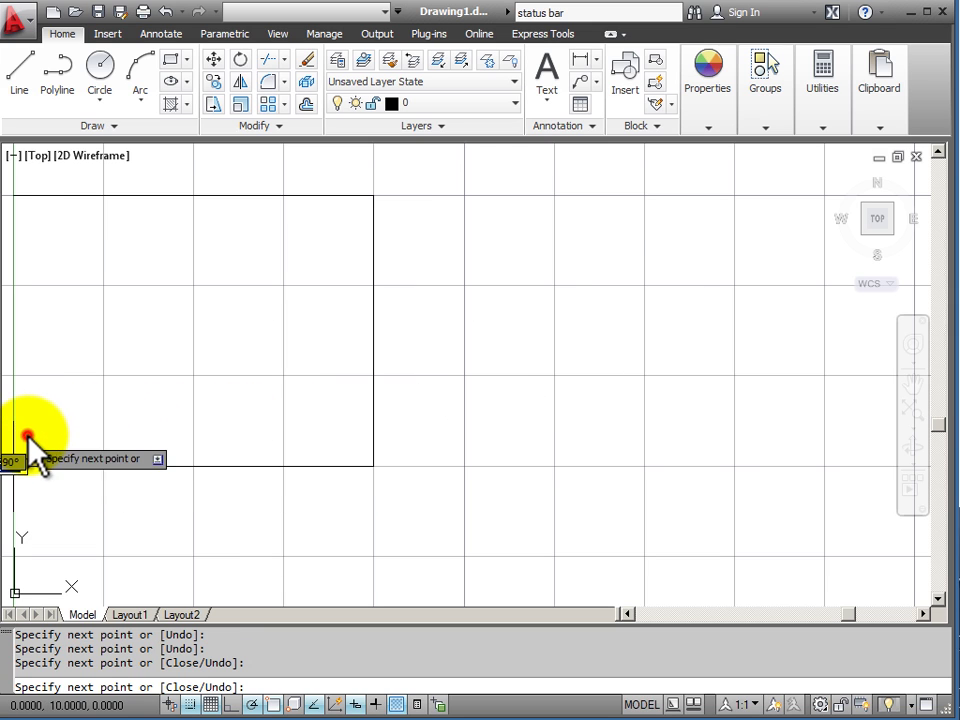
pyautogui.rightClick(224, 283)
pyautogui.click(266, 296)
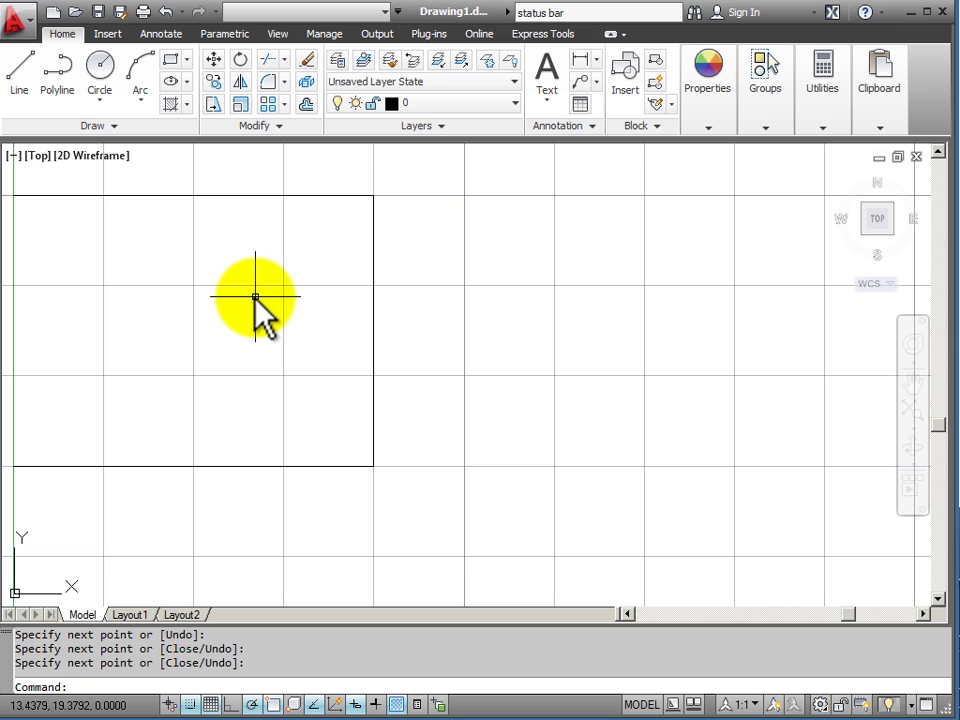
# - Turn snap and grid off, then start a line outline with its top horizontal edge
pyautogui.click(190, 705)
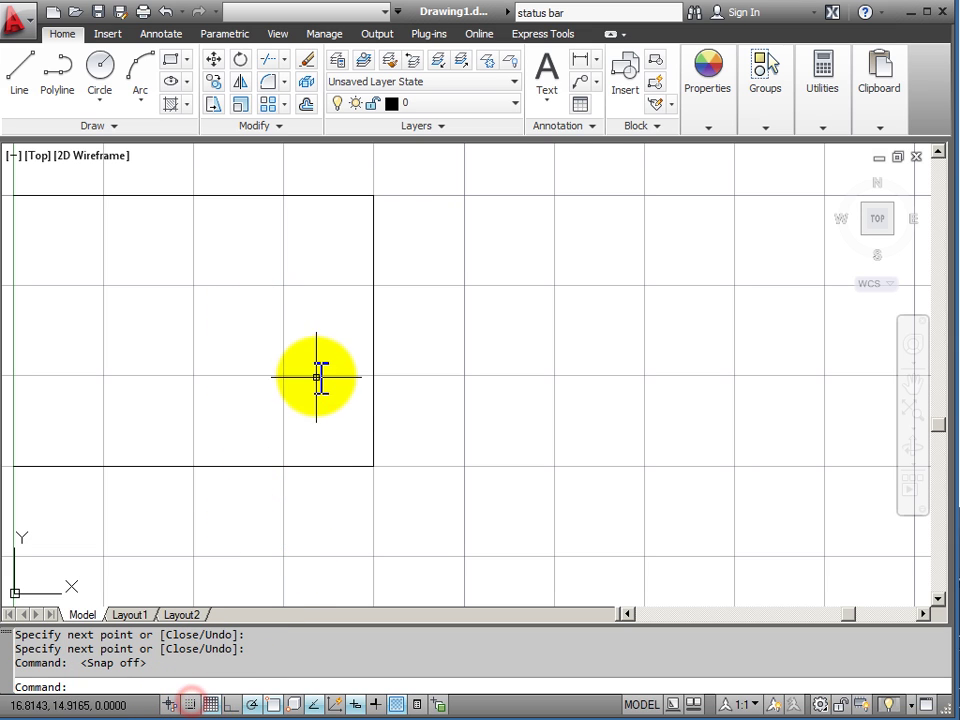
pyautogui.click(211, 705)
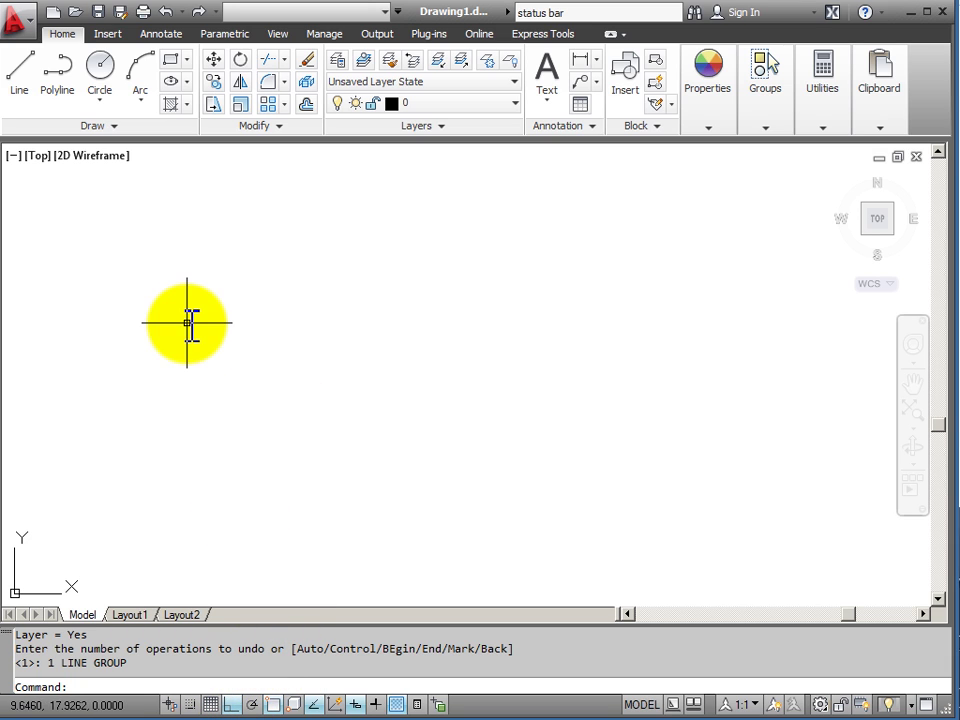
pyautogui.click(28, 72)
pyautogui.click(76, 238)
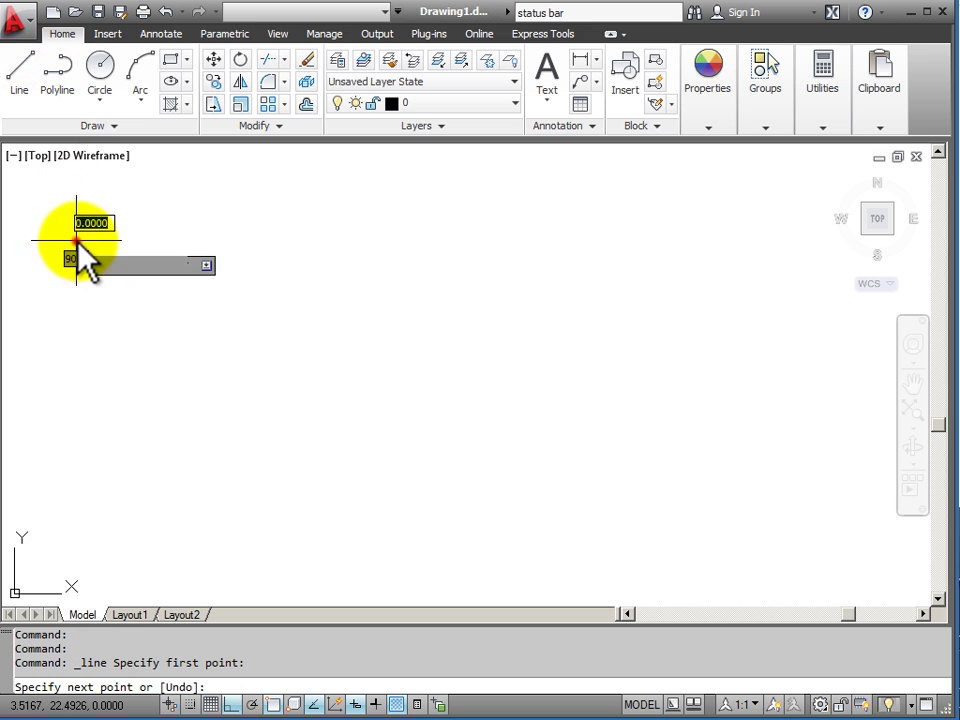
pyautogui.click(422, 238)
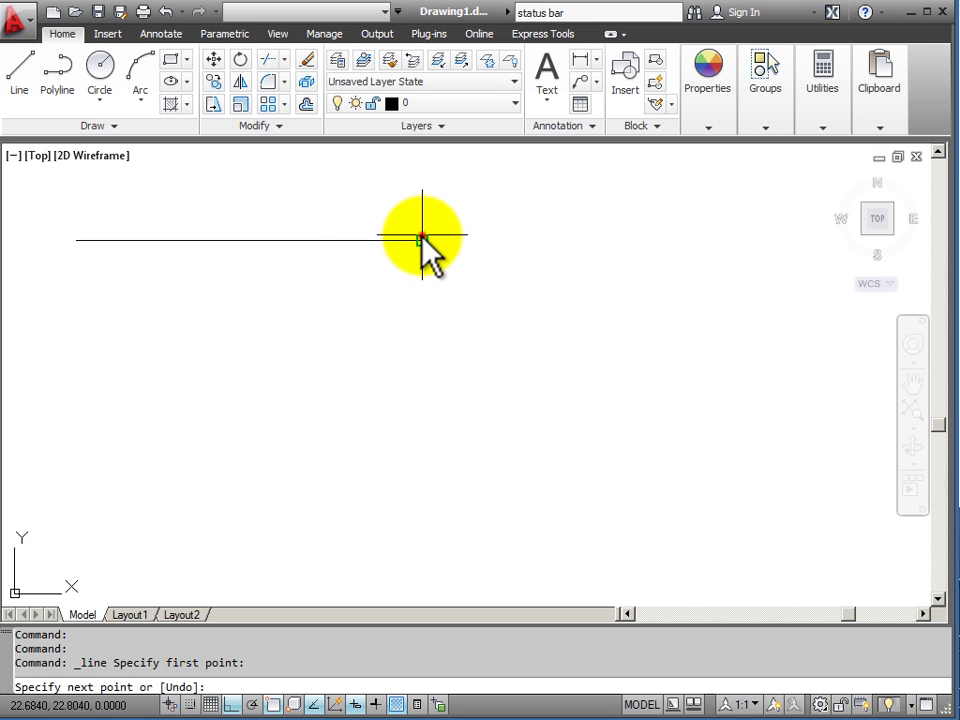
# - Complete the stepped L-shaped outline back to its starting corner and end the command
pyautogui.click(433, 410)
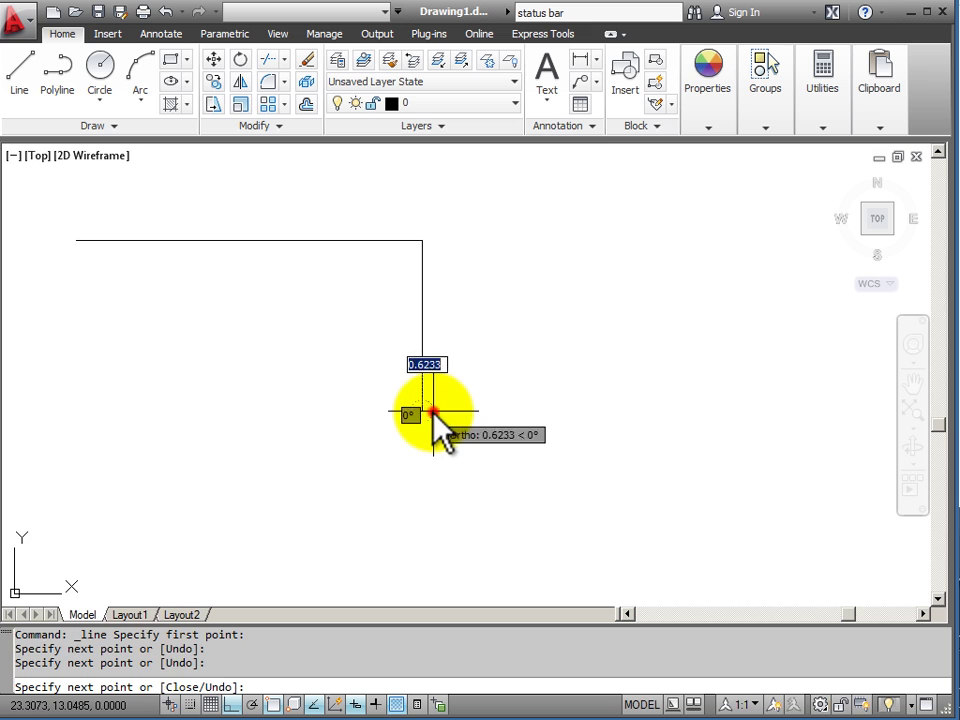
pyautogui.click(228, 410)
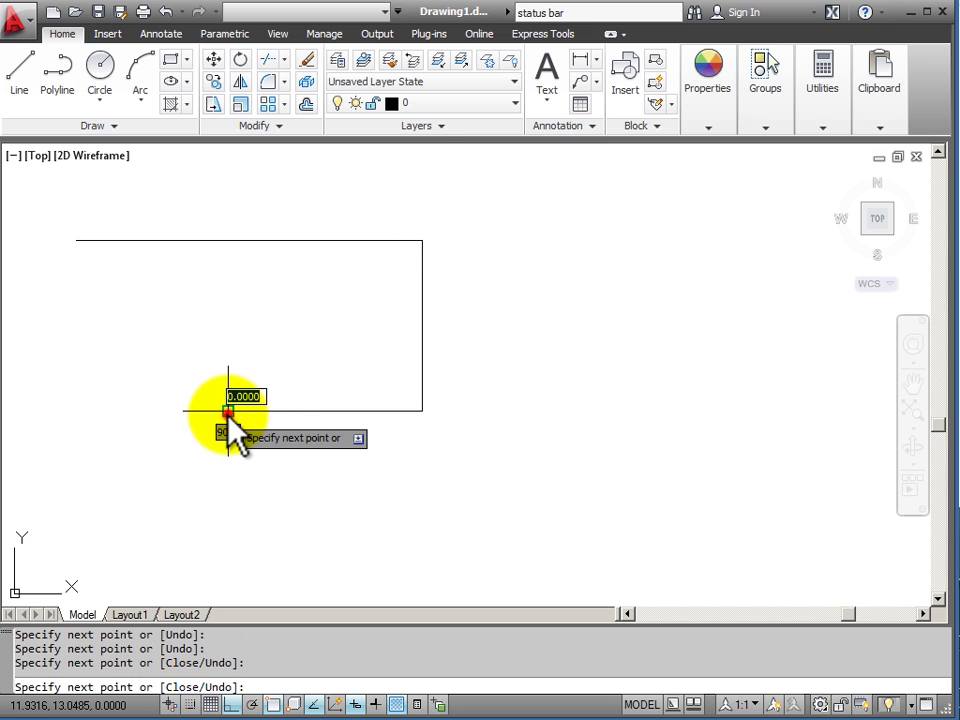
pyautogui.click(228, 328)
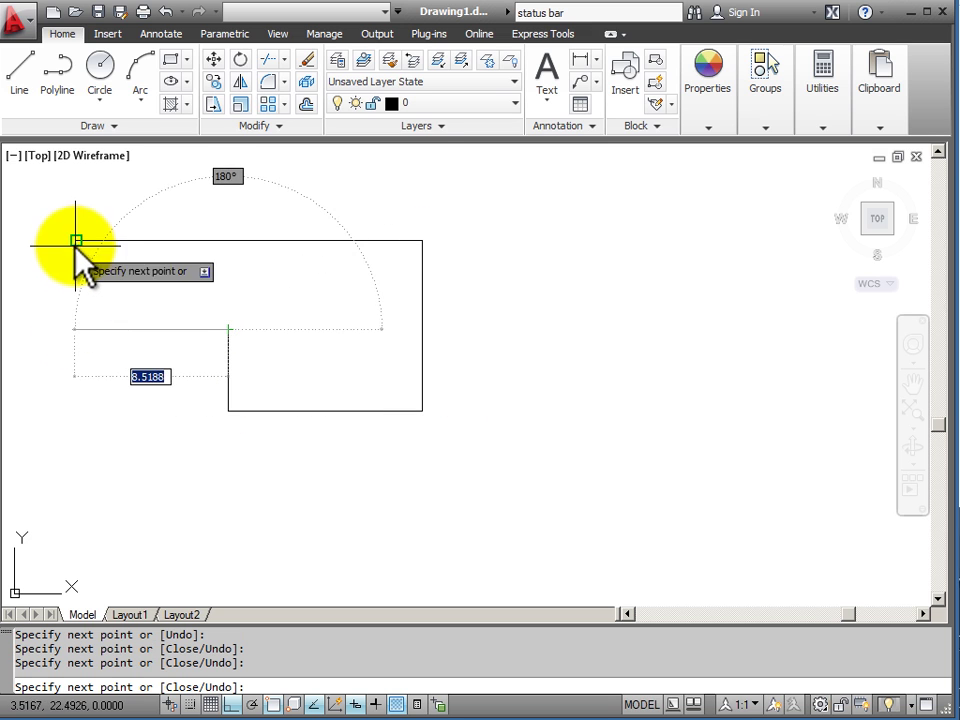
pyautogui.click(76, 328)
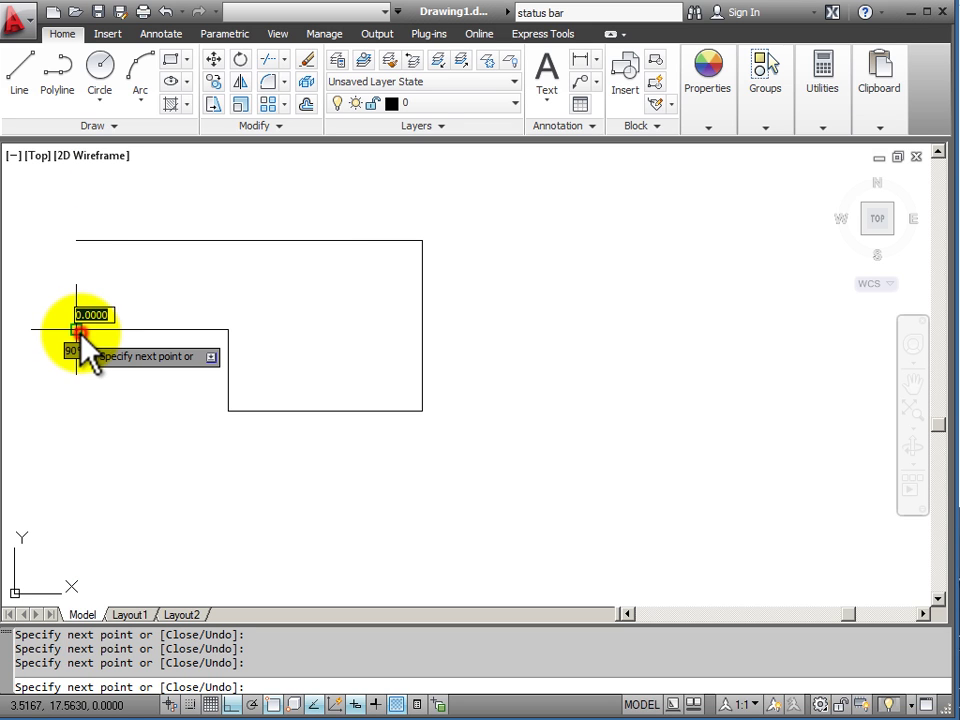
pyautogui.click(76, 240)
pyautogui.rightClick(195, 213)
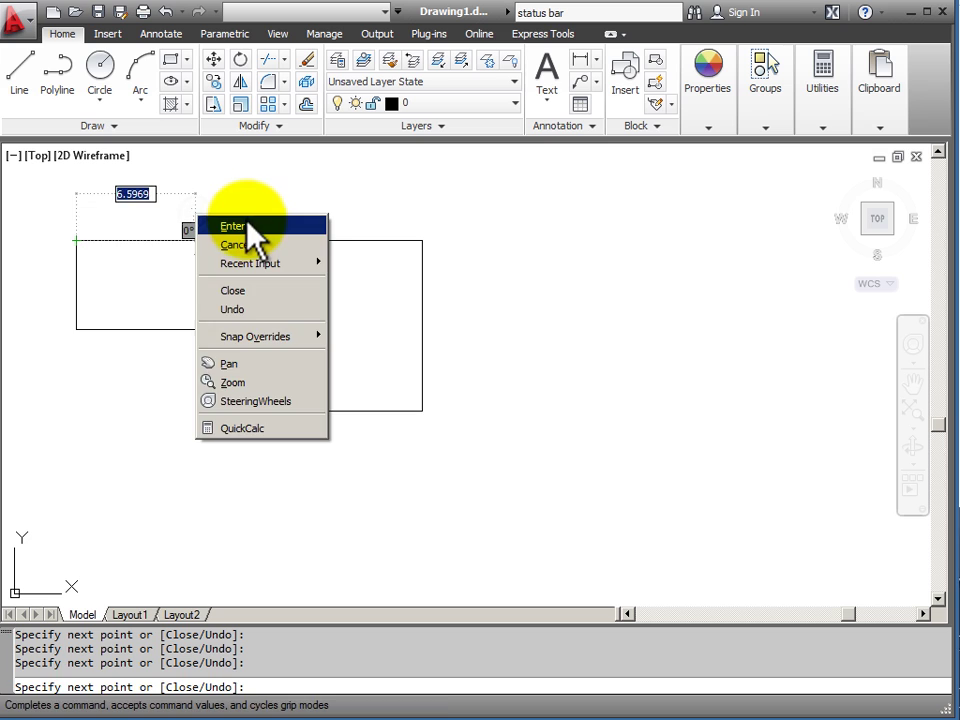
pyautogui.click(240, 222)
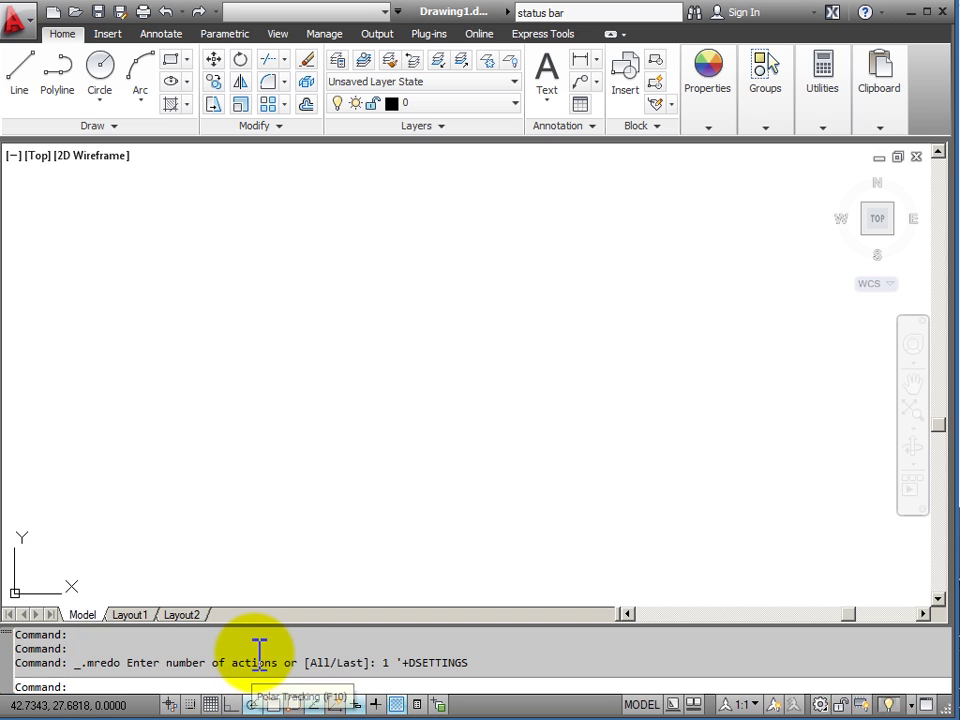
pyautogui.rightClick(255, 706)
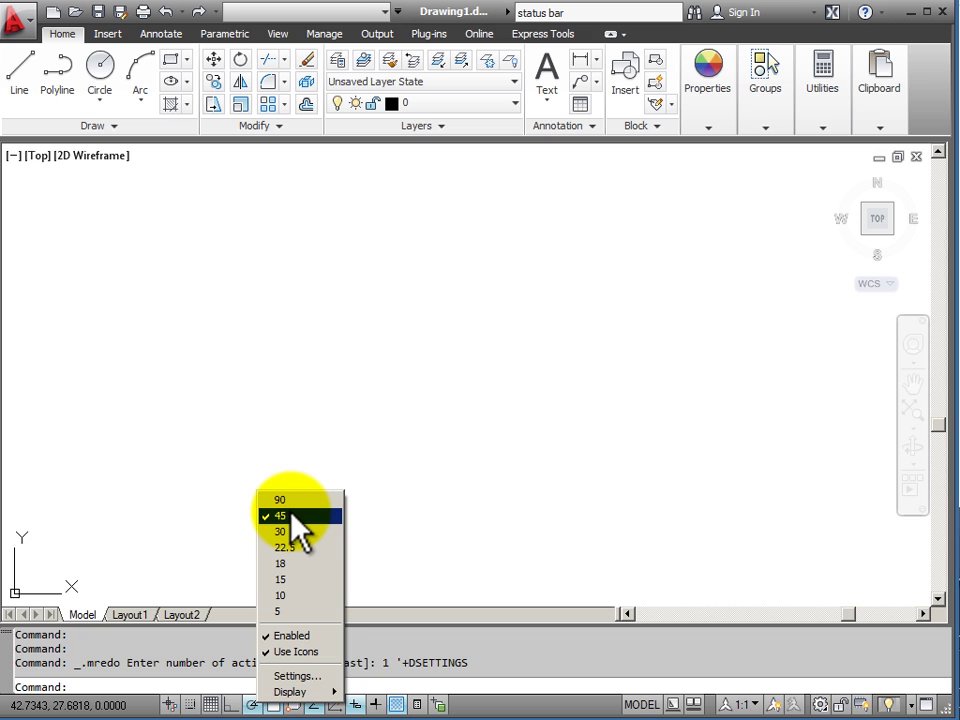
pyautogui.click(408, 427)
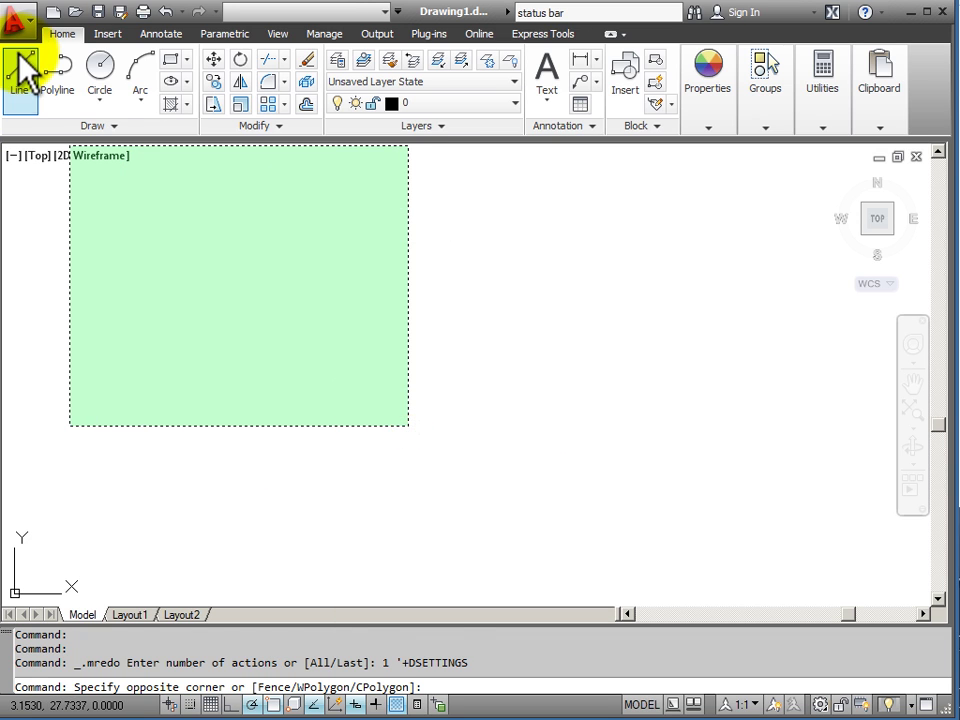
pyautogui.click(21, 68)
pyautogui.click(224, 450)
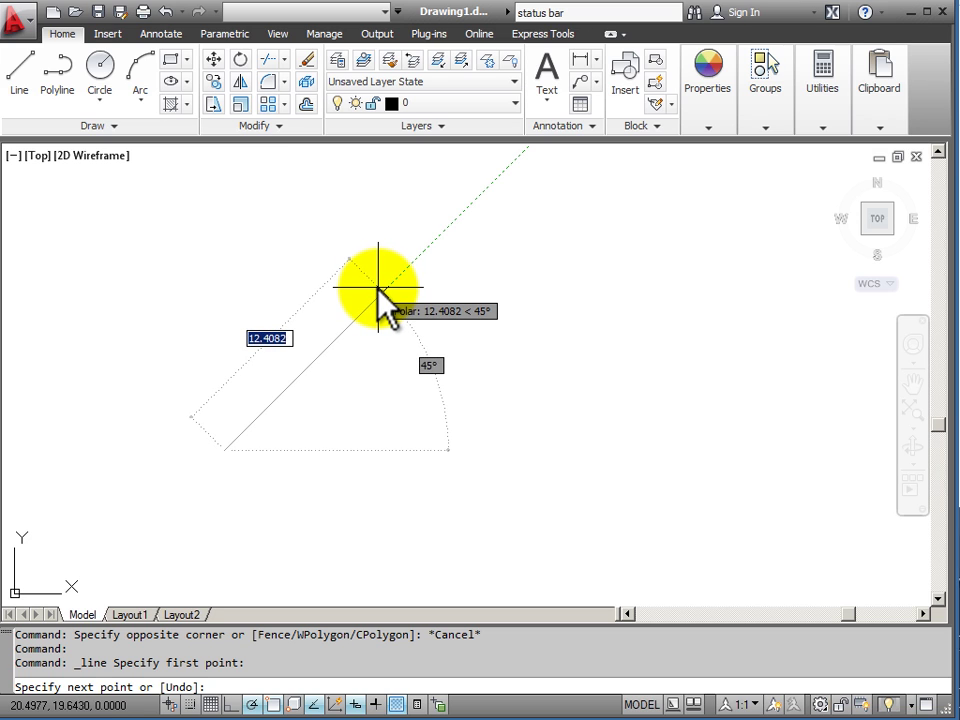
pyautogui.click(406, 268)
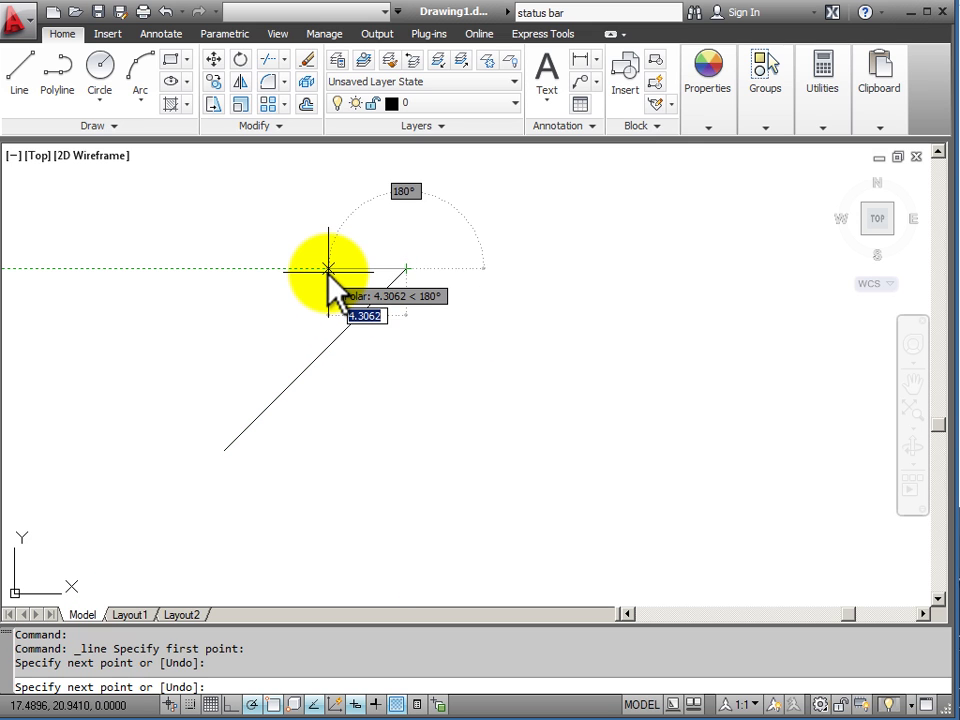
pyautogui.click(351, 215)
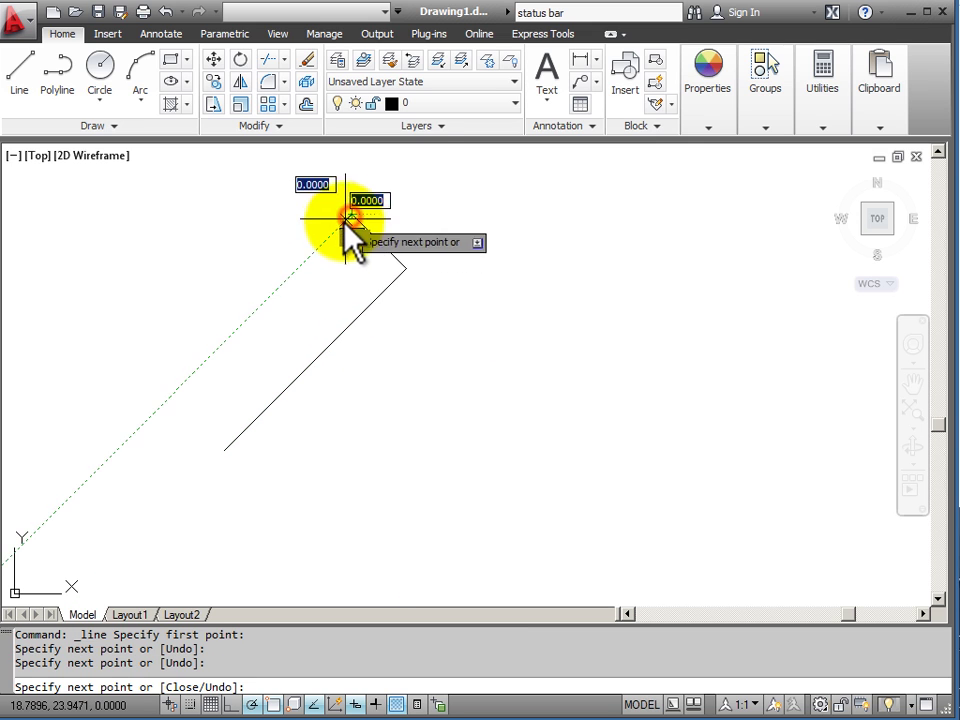
pyautogui.click(400, 166)
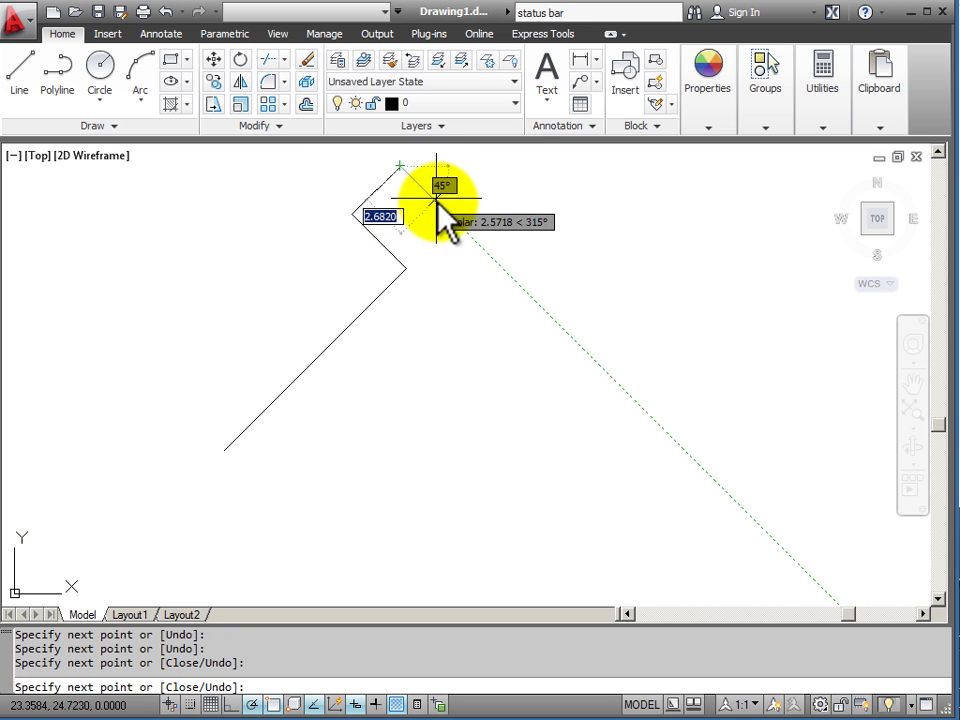
pyautogui.click(450, 218)
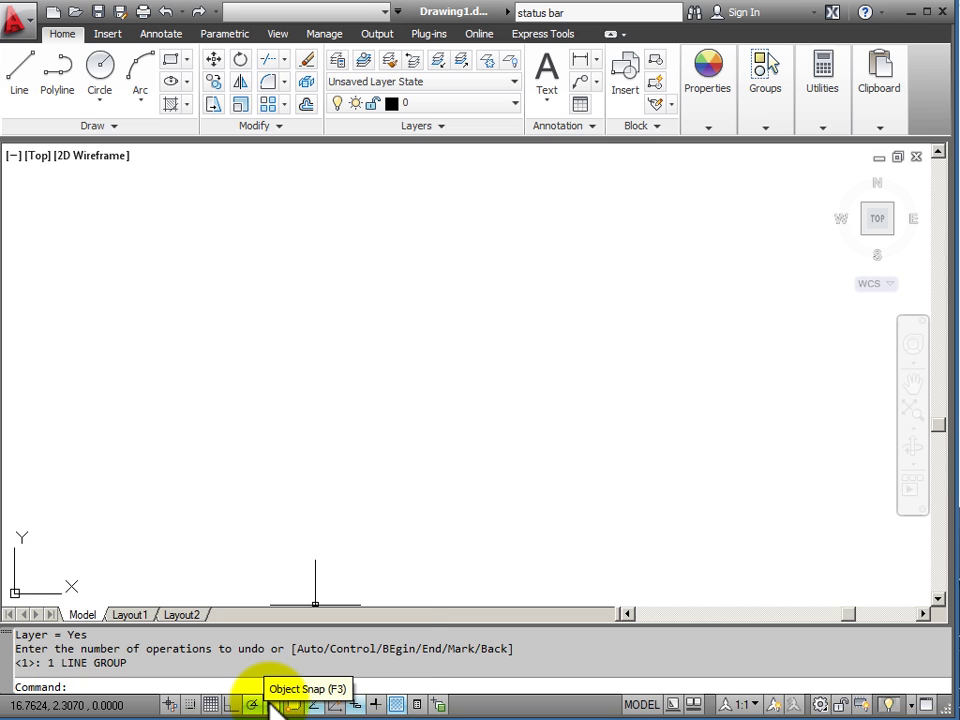
pyautogui.rightClick(271, 699)
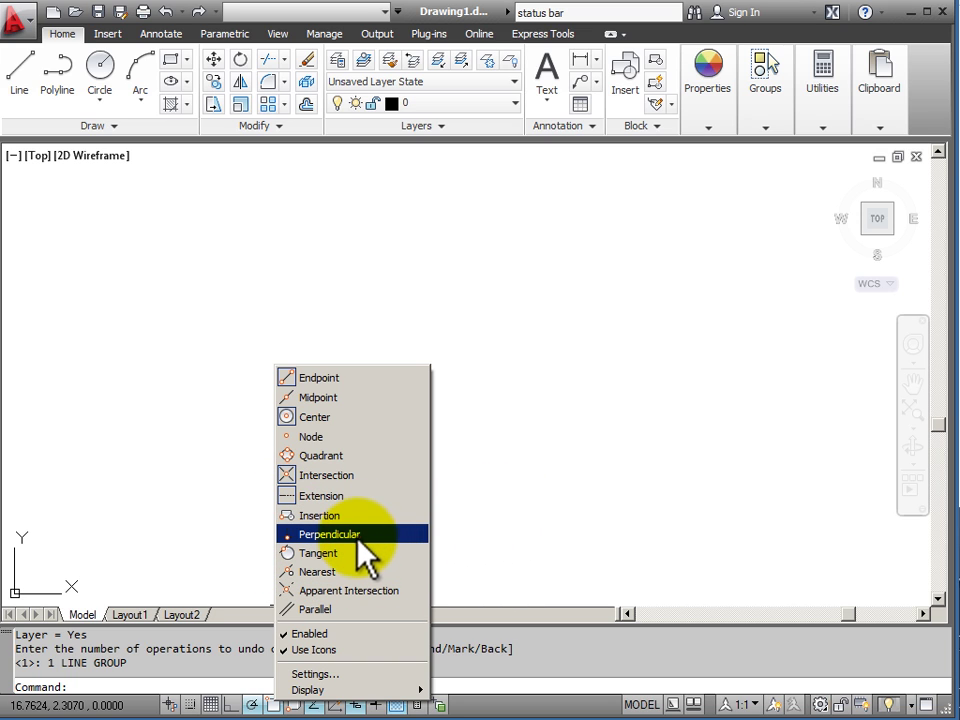
# - Draw a single horizontal line across the upper drawing area
pyautogui.click(447, 368)
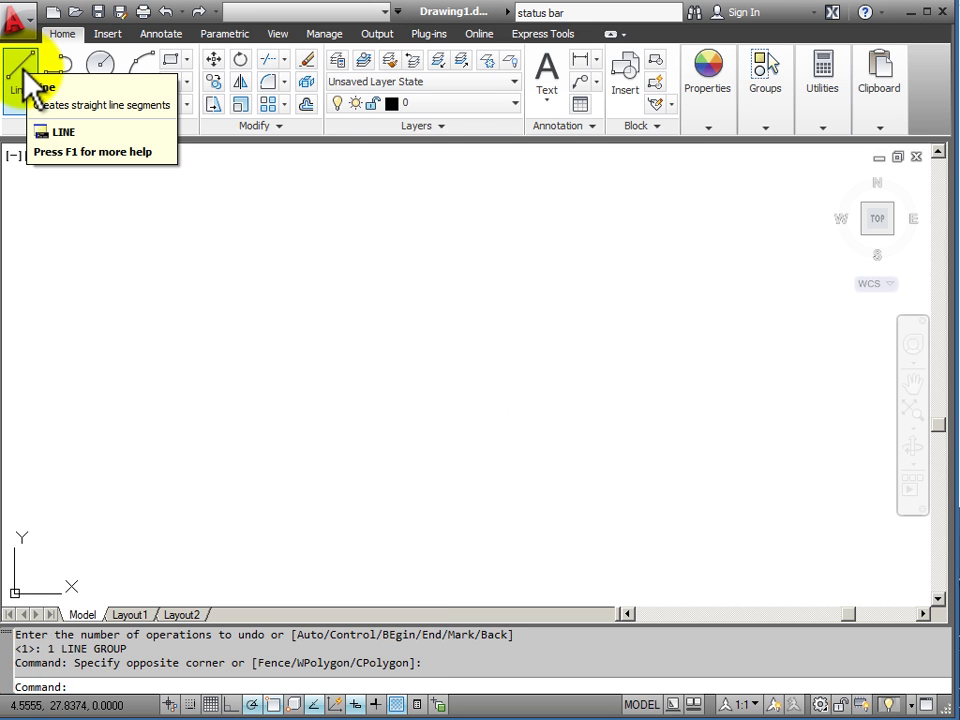
pyautogui.click(26, 76)
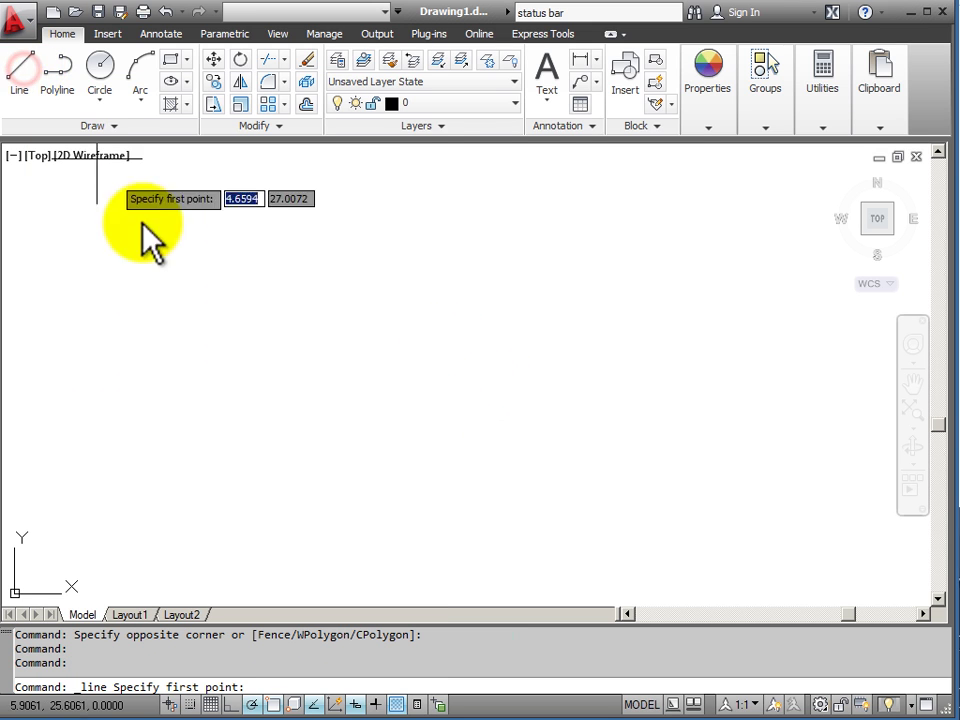
pyautogui.click(142, 286)
pyautogui.click(474, 286)
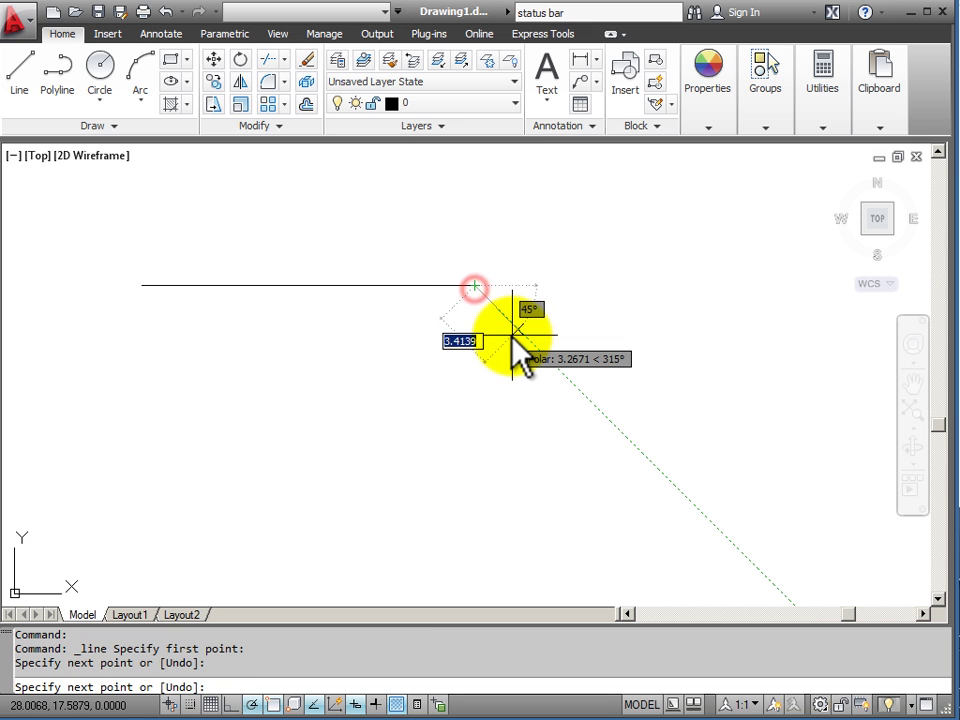
pyautogui.rightClick(514, 339)
pyautogui.click(552, 347)
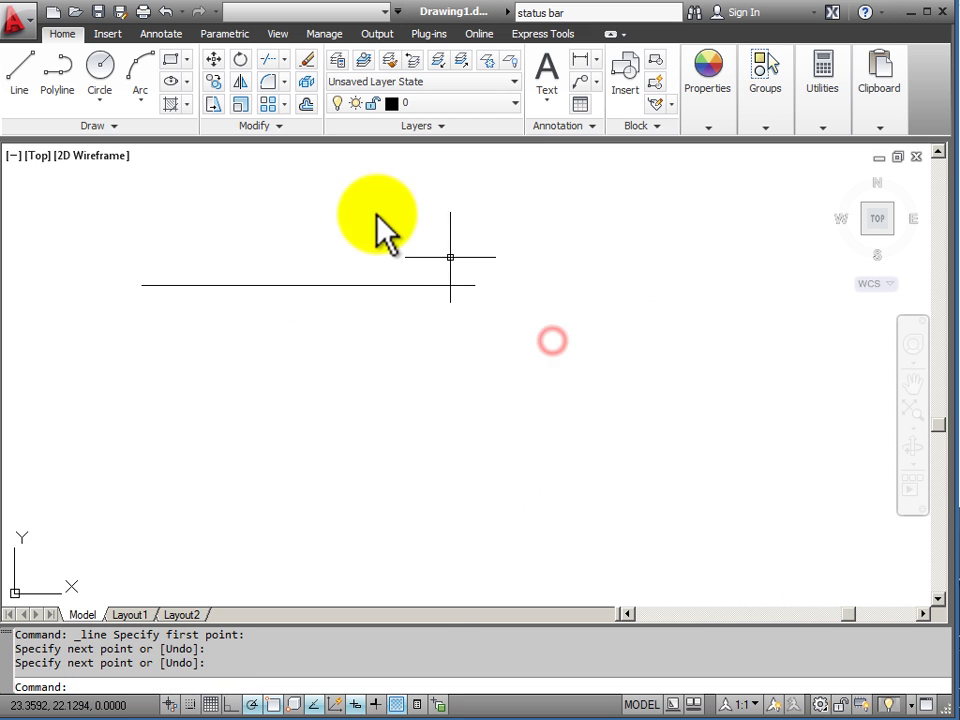
# - From the horizontal line's right end, draw a vertical segment down and a diagonal back meeting it
pyautogui.click(22, 76)
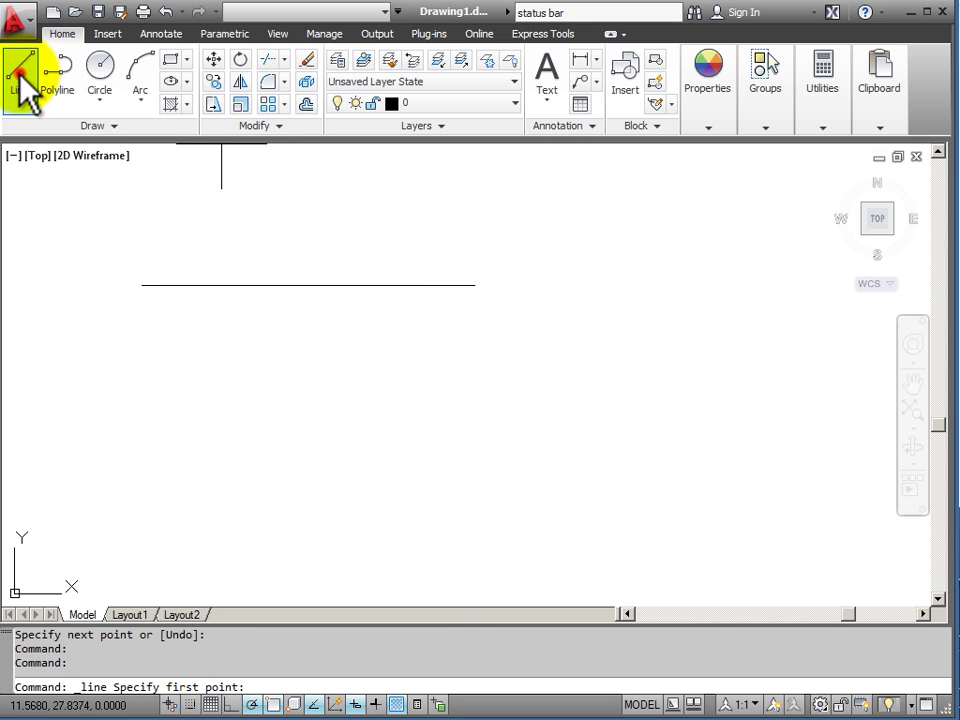
pyautogui.click(475, 286)
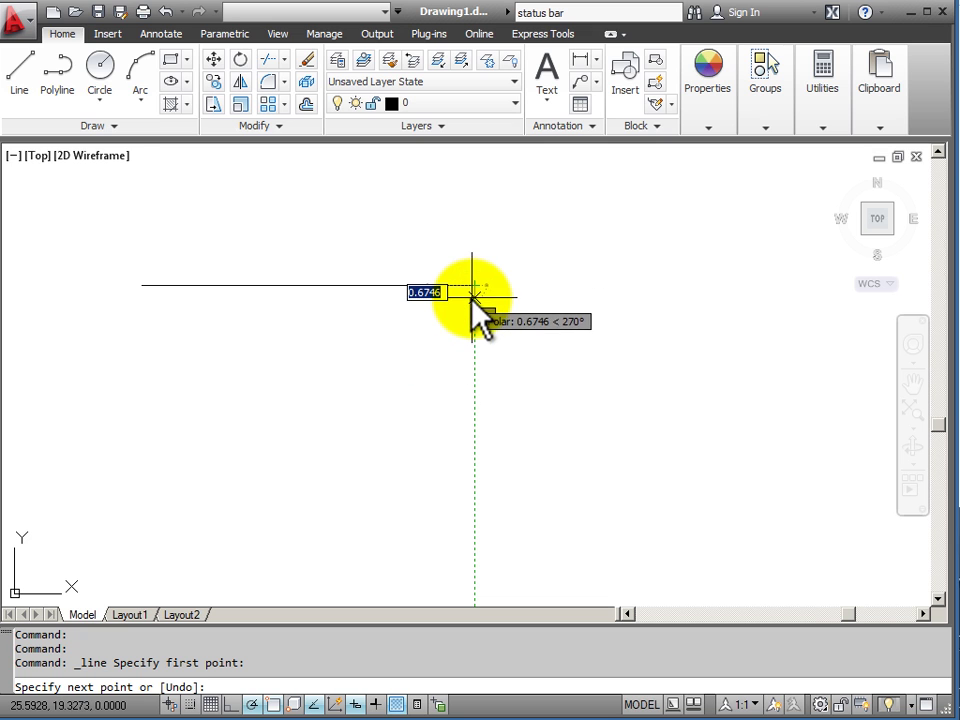
pyautogui.click(475, 468)
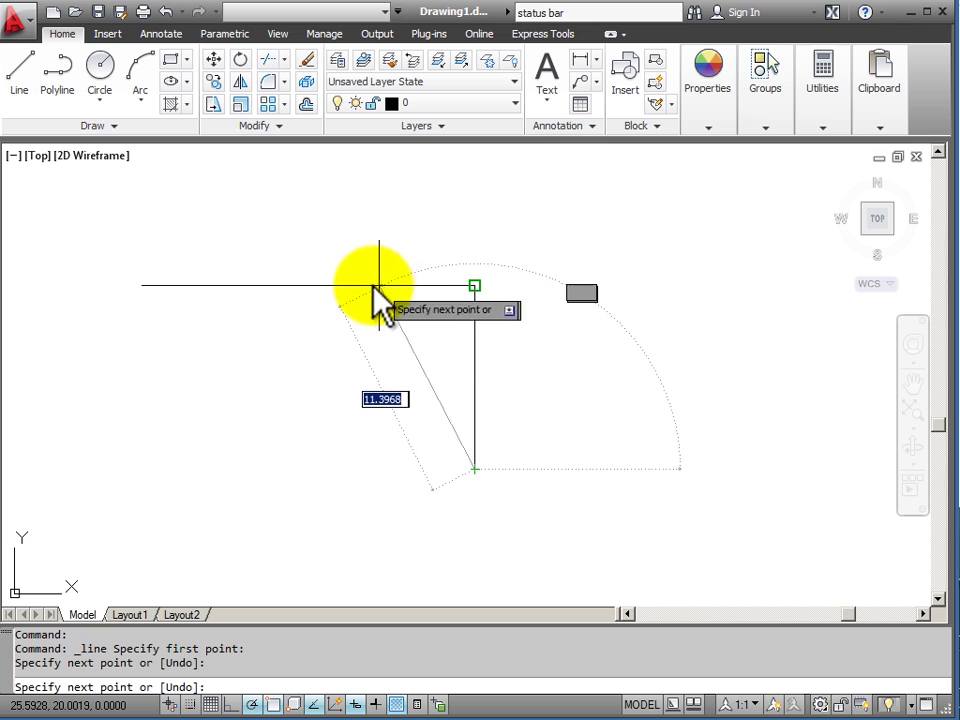
pyautogui.click(291, 286)
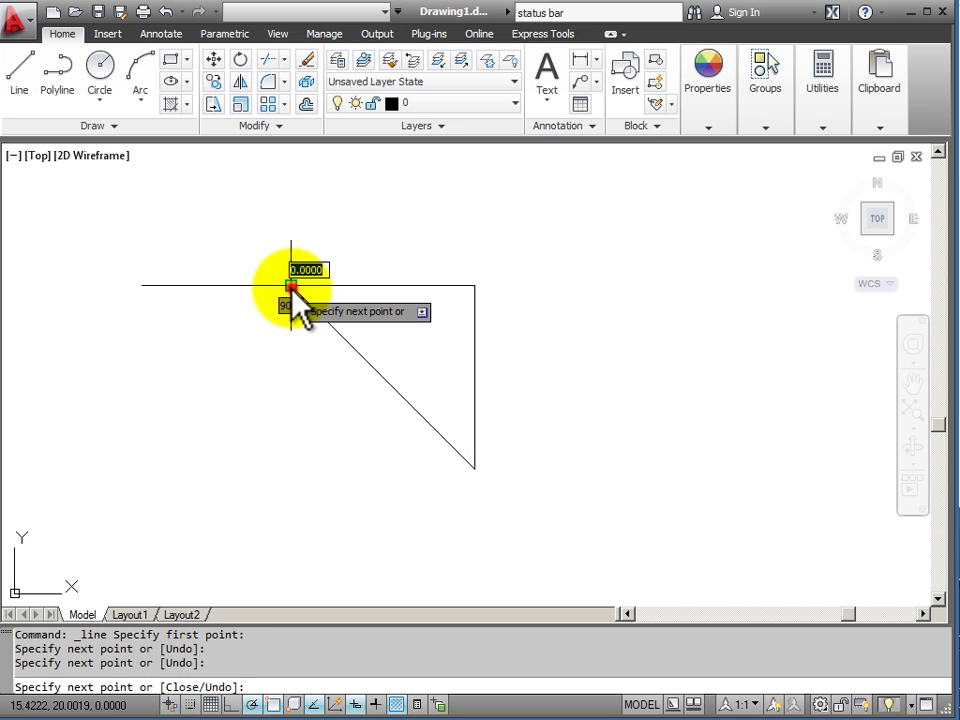
pyautogui.rightClick(255, 407)
pyautogui.click(291, 418)
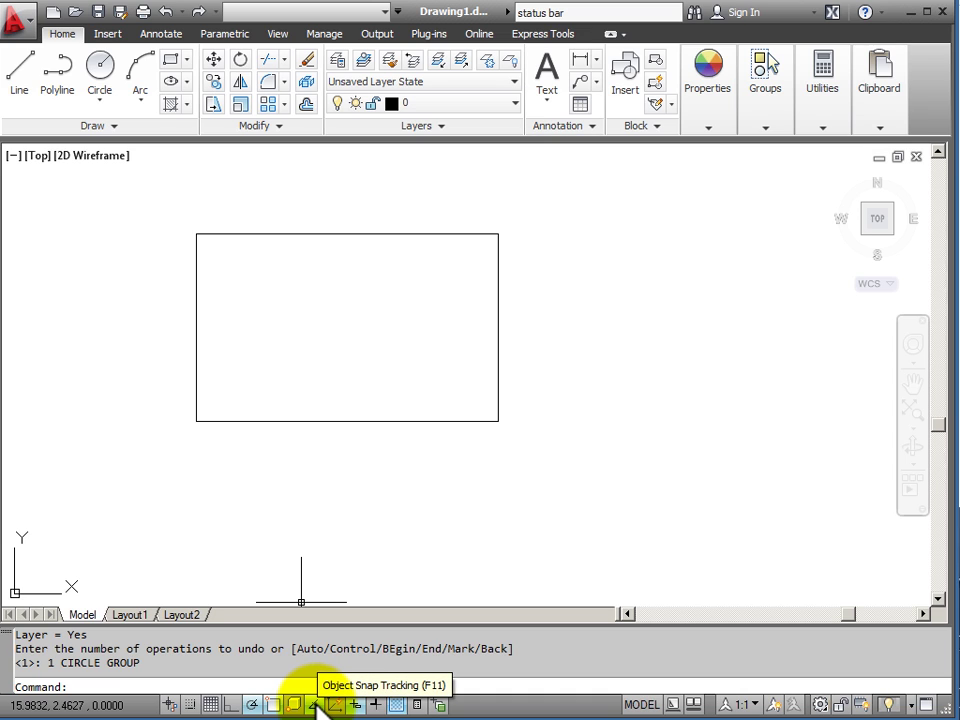
# - Open Object Snap settings showing Endpoint, Midpoint, Center, Intersection and Extension enabled
pyautogui.rightClick(315, 699)
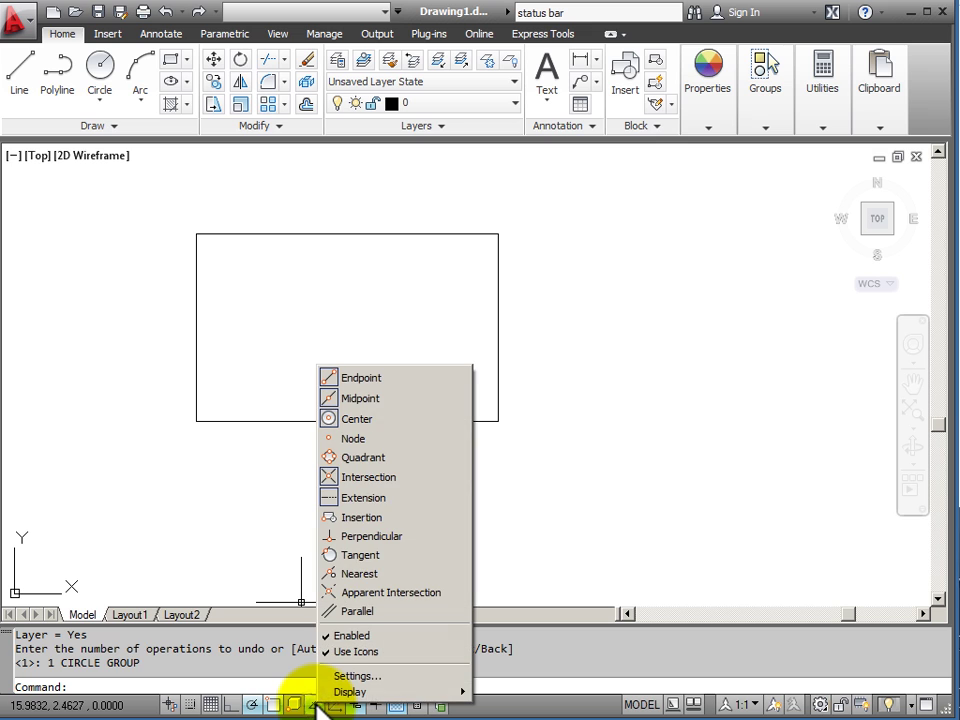
pyautogui.click(340, 676)
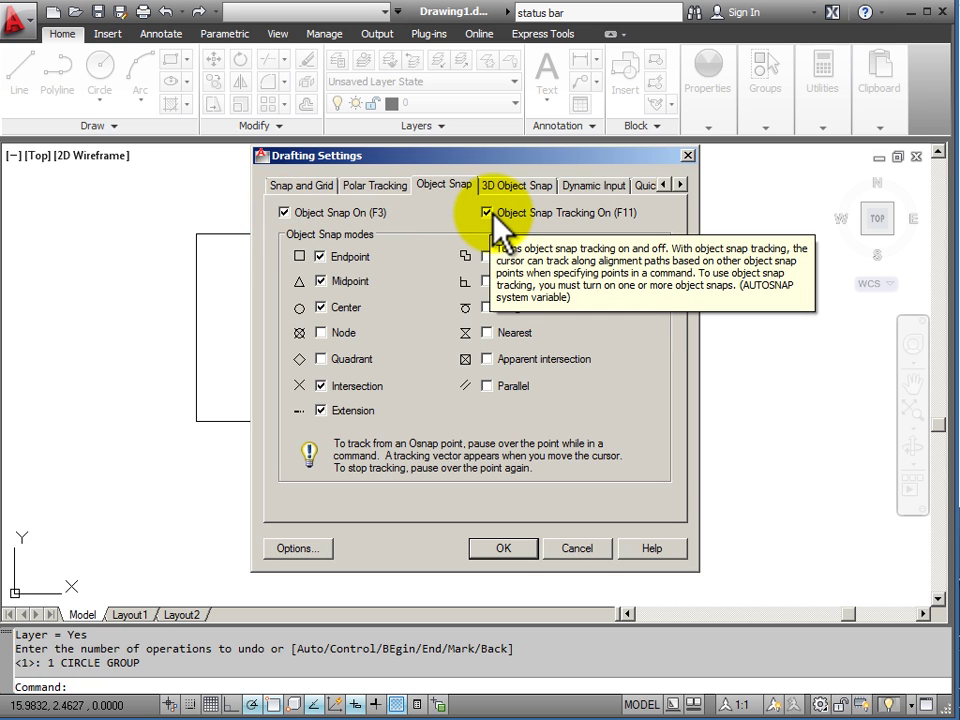
# - Confirm the settings and draw a radius 2 circle at the rectangle's tracked centre
pyautogui.click(496, 548)
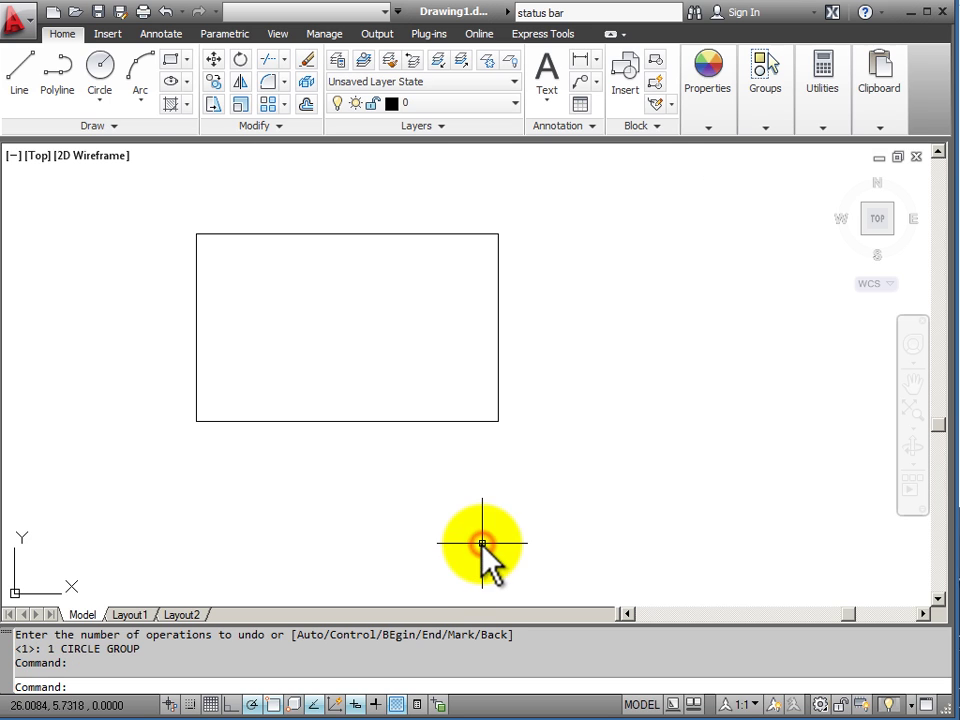
pyautogui.click(26, 81)
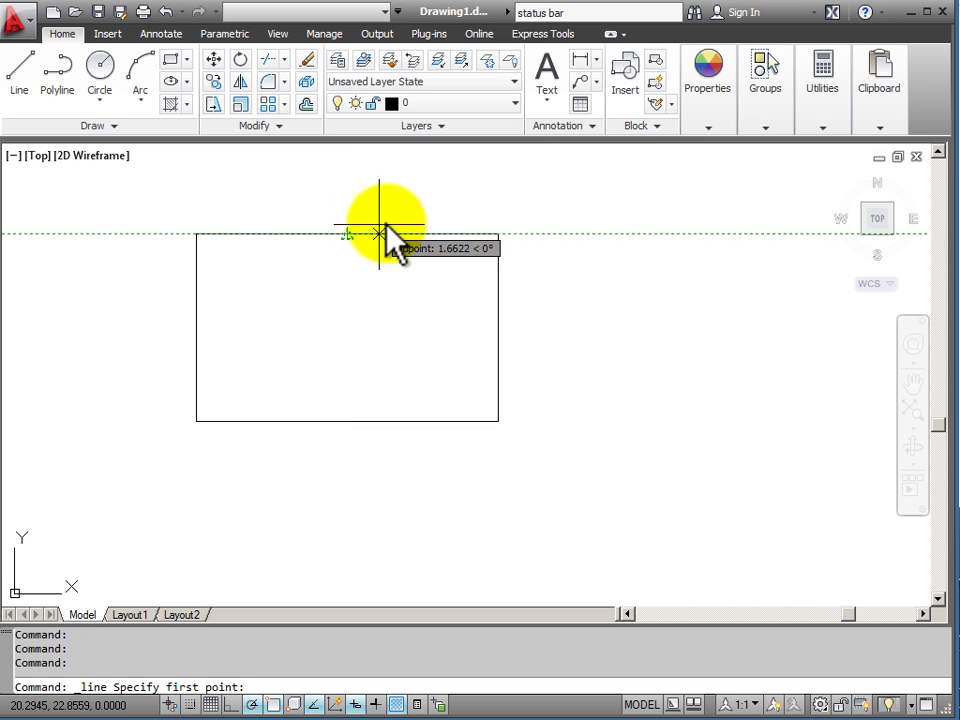
pyautogui.click(97, 68)
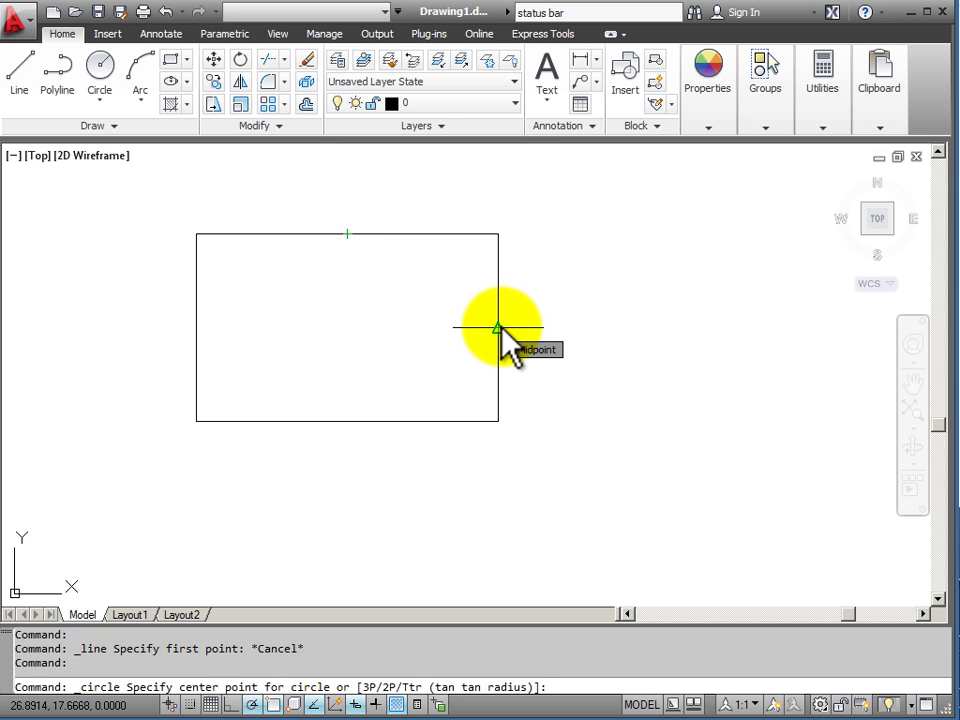
pyautogui.click(347, 327)
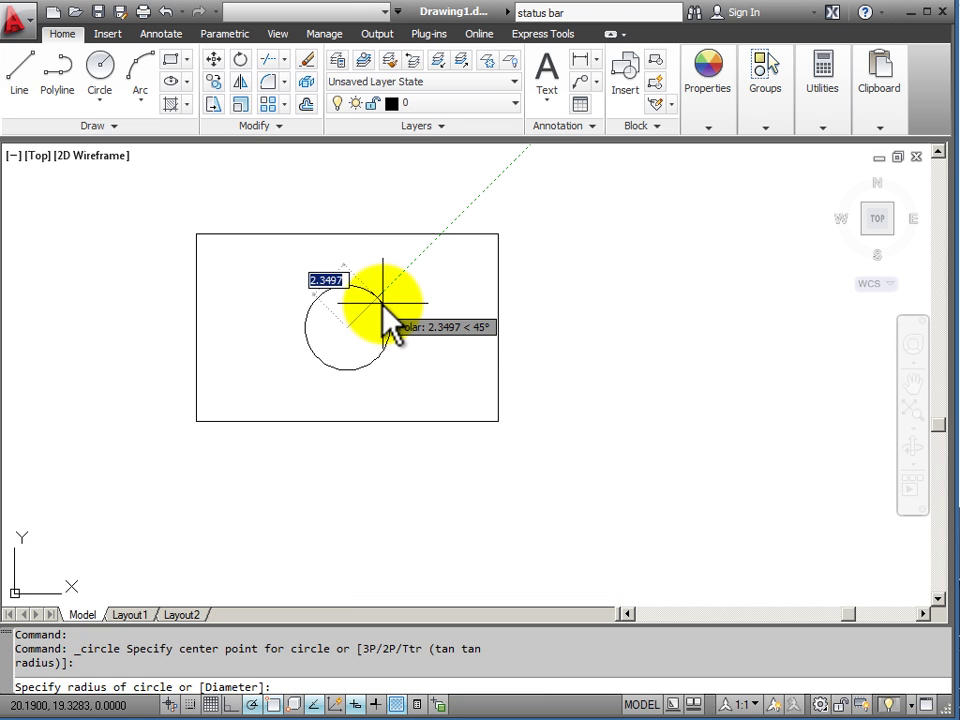
pyautogui.write('2')
pyautogui.press('Return')
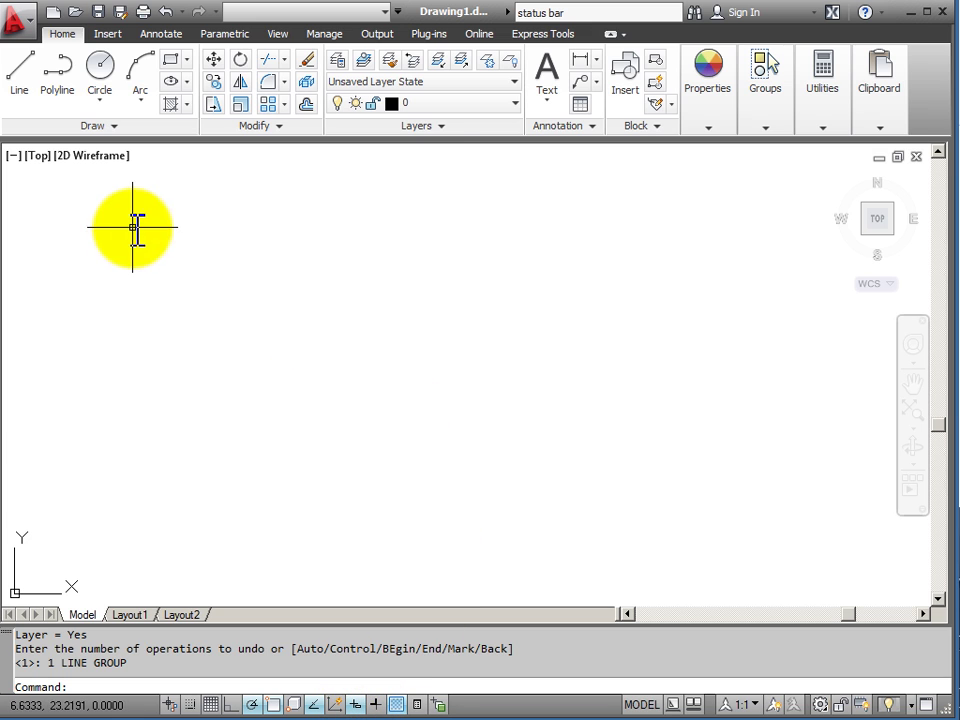
# - Draw a horizontal line at 0° near the top, then a vertical line down at 270° from its right end
pyautogui.click(19, 70)
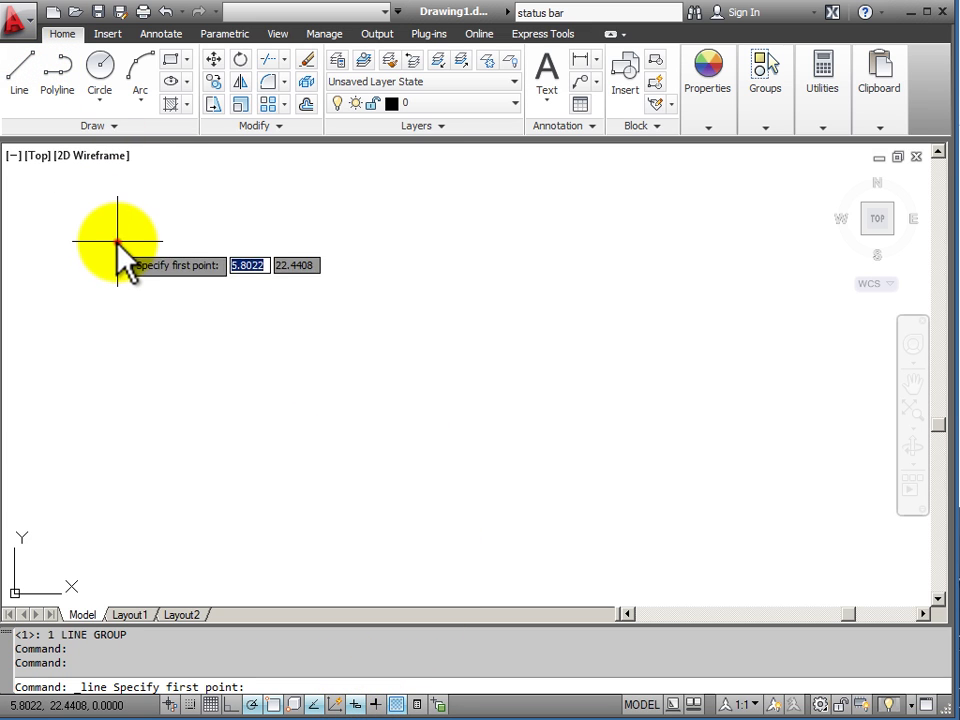
pyautogui.click(117, 241)
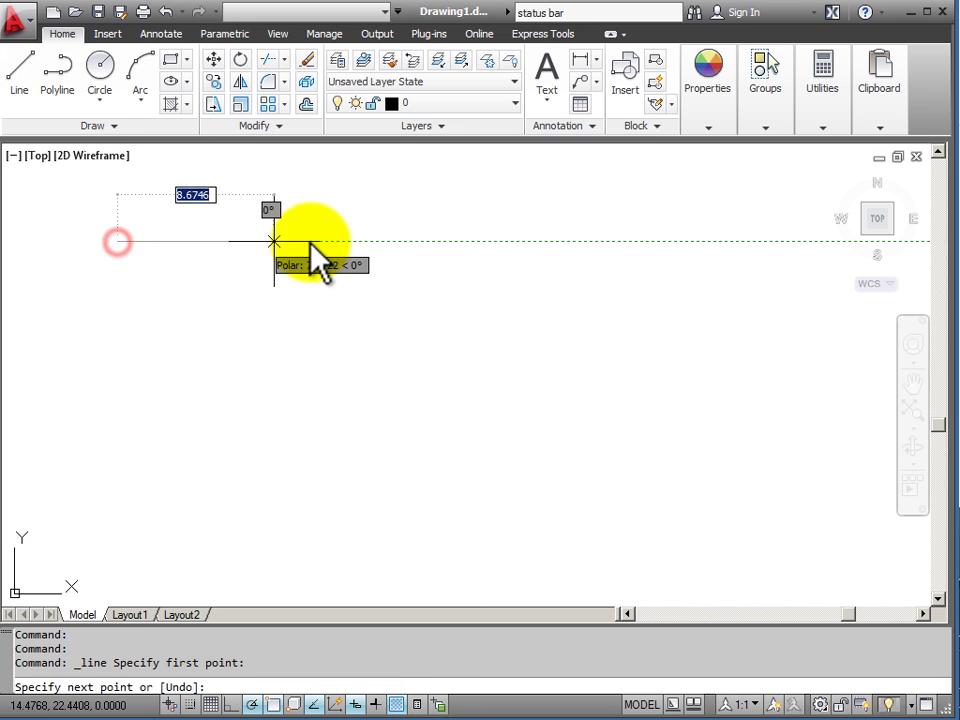
pyautogui.click(393, 240)
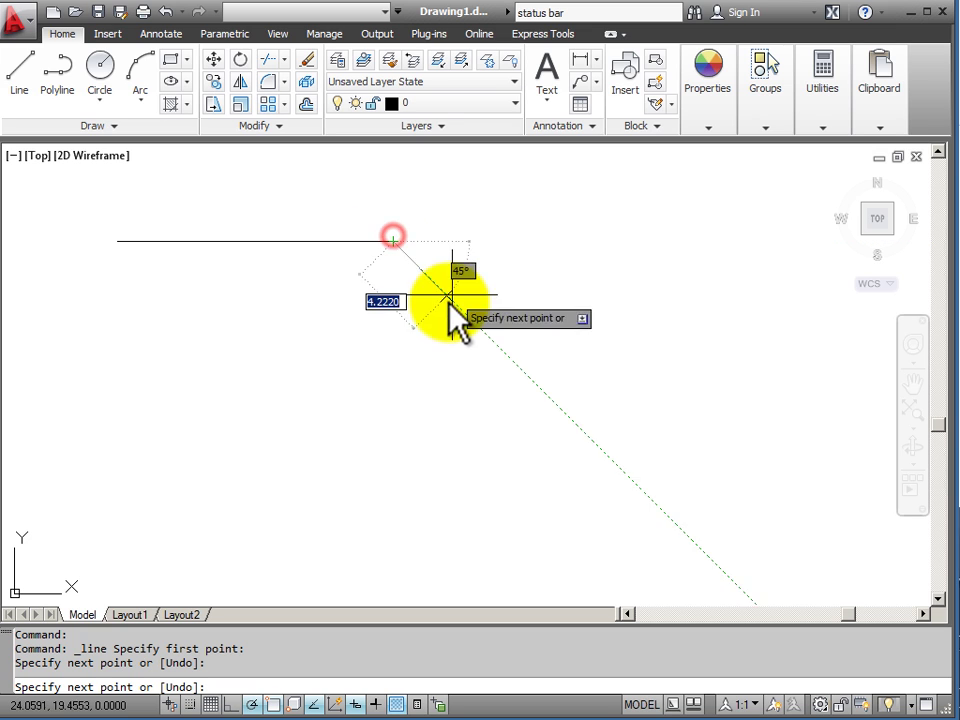
pyautogui.click(393, 395)
pyautogui.rightClick(396, 400)
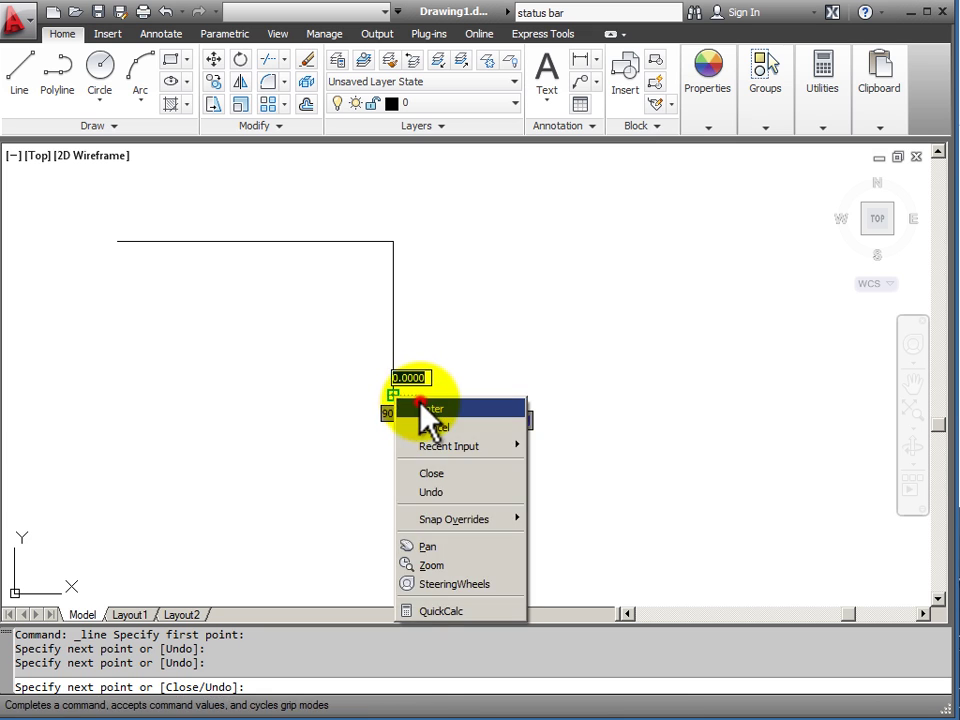
pyautogui.click(422, 407)
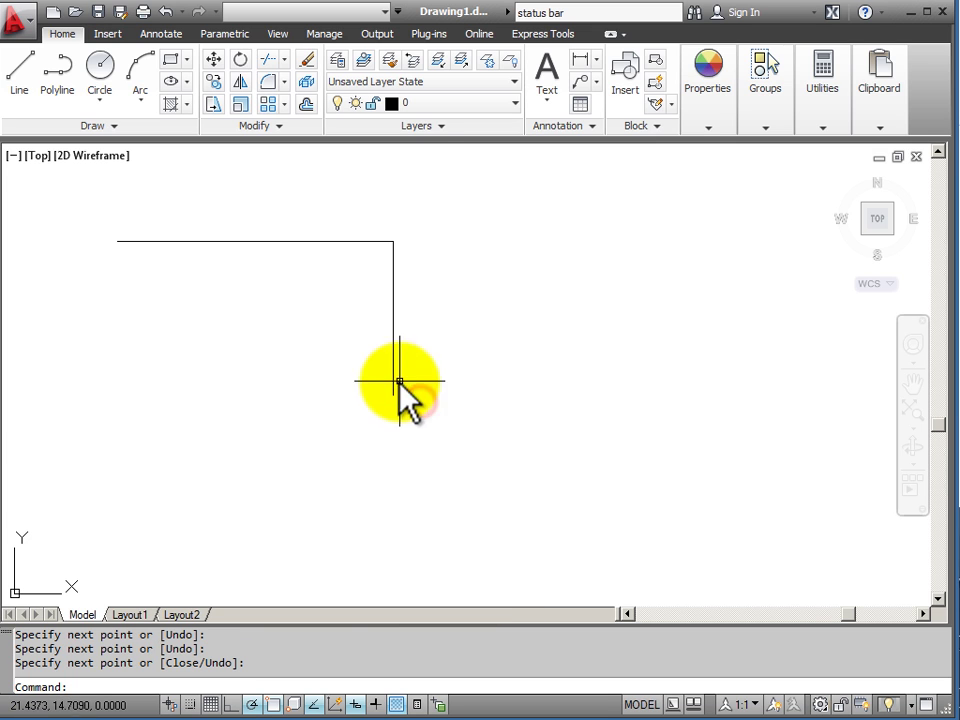
# - Draw the bottom edge left from the vertical line's end, then a 2-unit edge upward
pyautogui.click(351, 704)
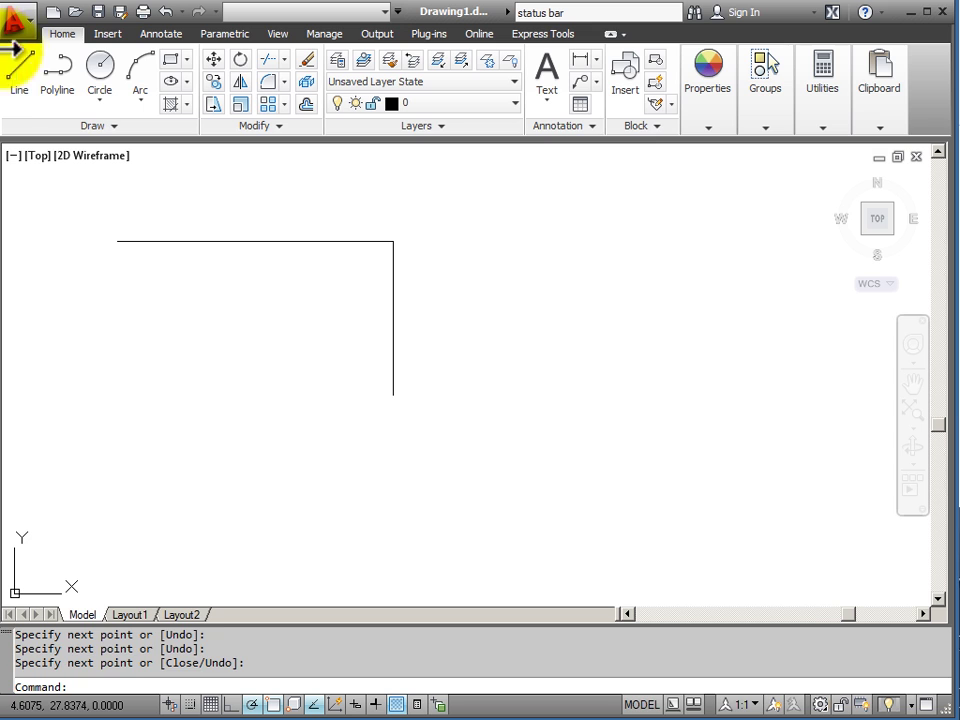
pyautogui.click(19, 64)
pyautogui.click(393, 397)
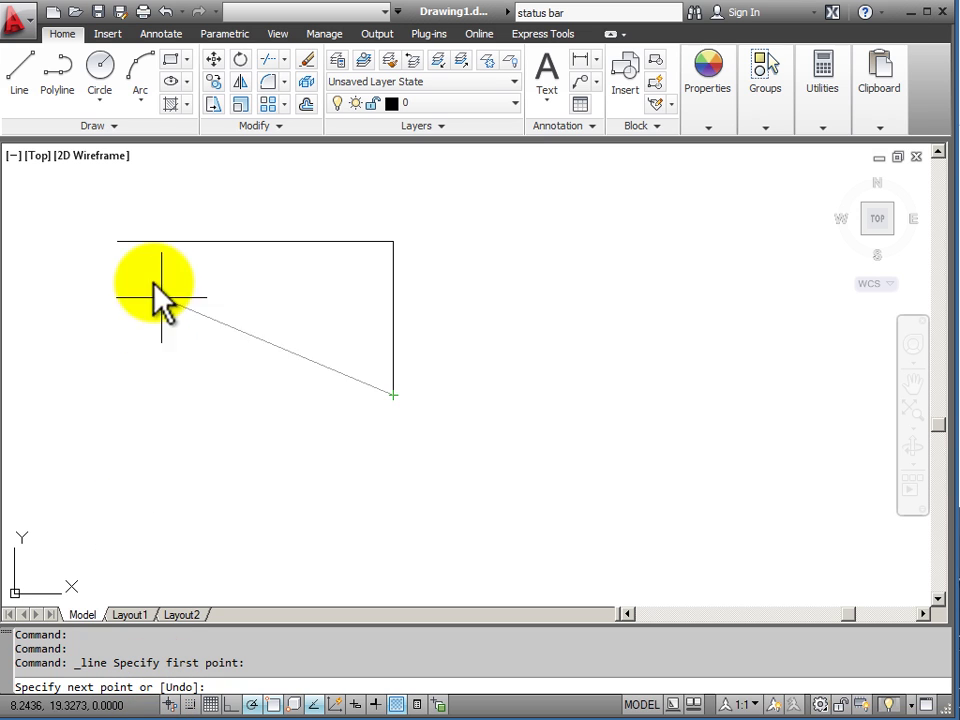
pyautogui.click(118, 395)
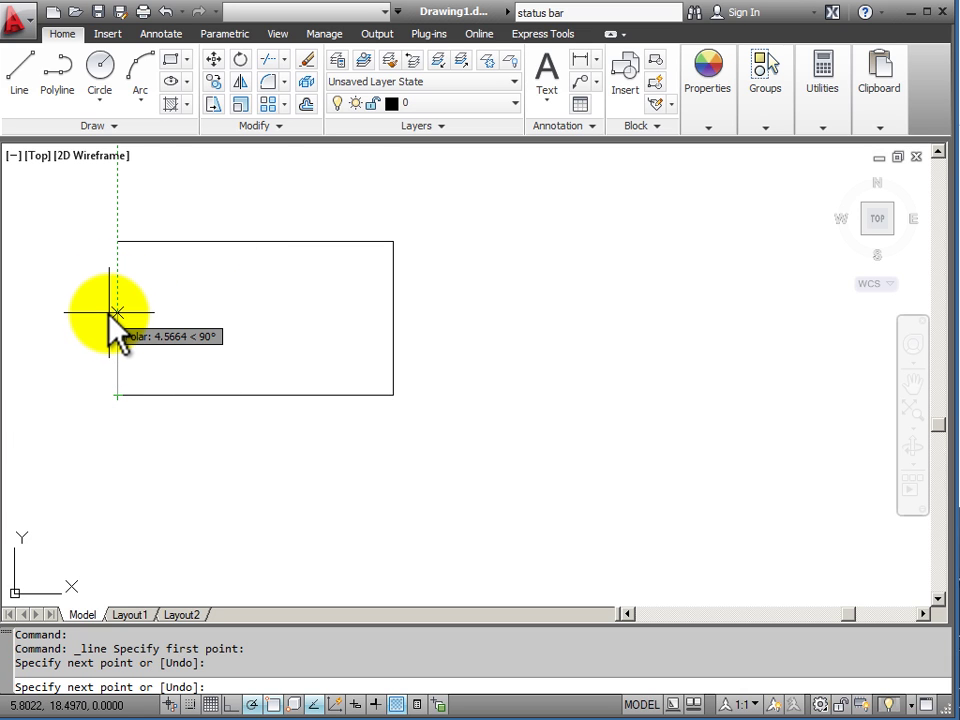
pyautogui.write('2')
pyautogui.press('Return')
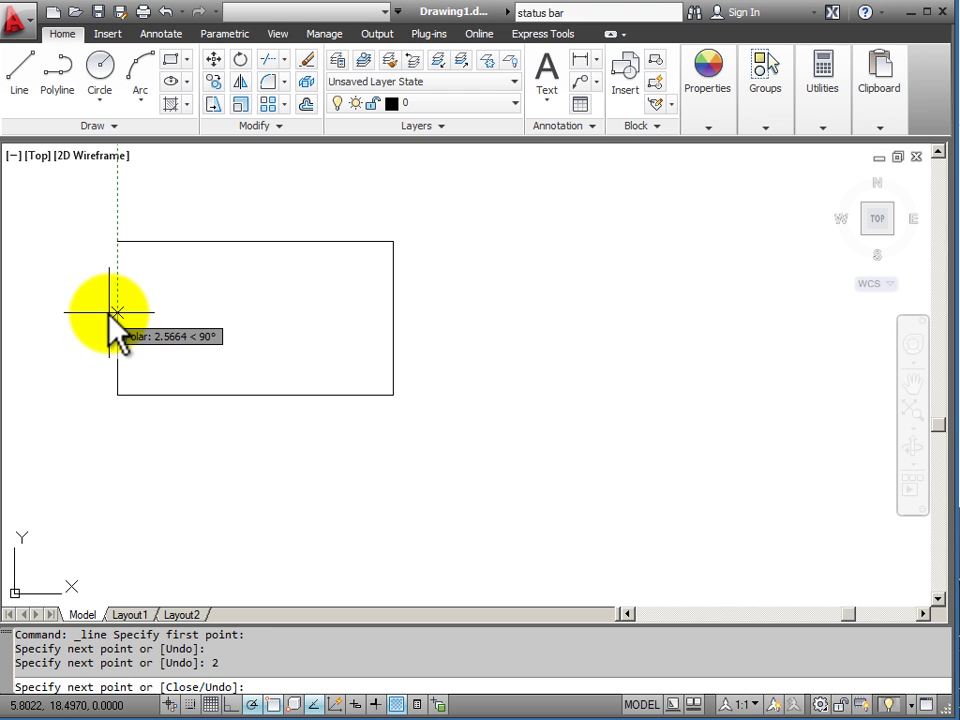
pyautogui.rightClick(315, 322)
pyautogui.click(340, 334)
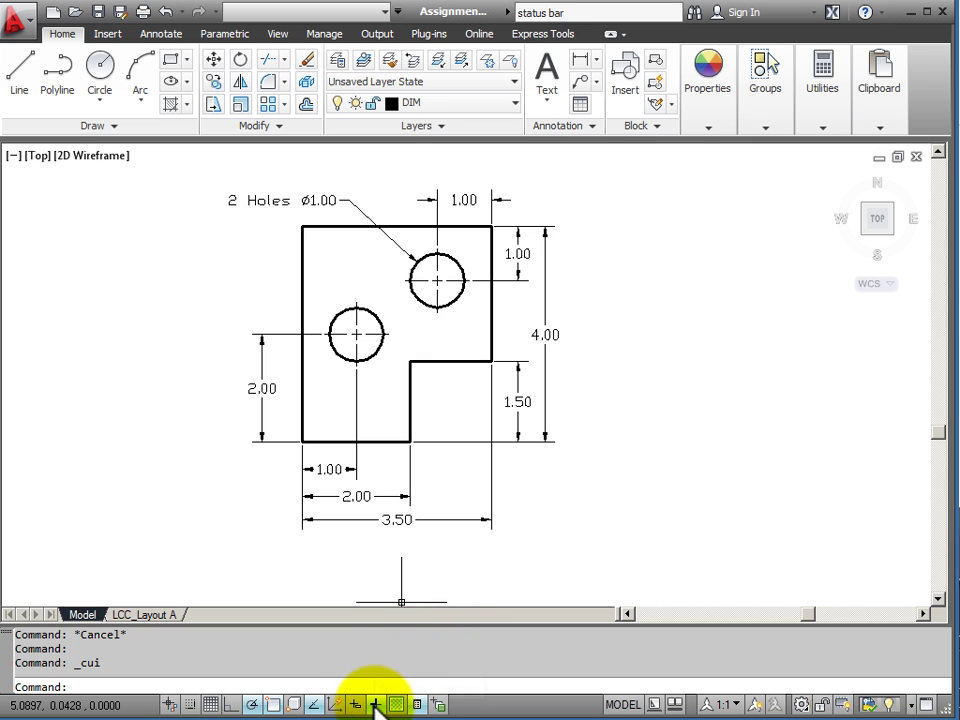
# - Toggle lineweight display off and back on so the plate outline and holes show thick
pyautogui.click(376, 706)
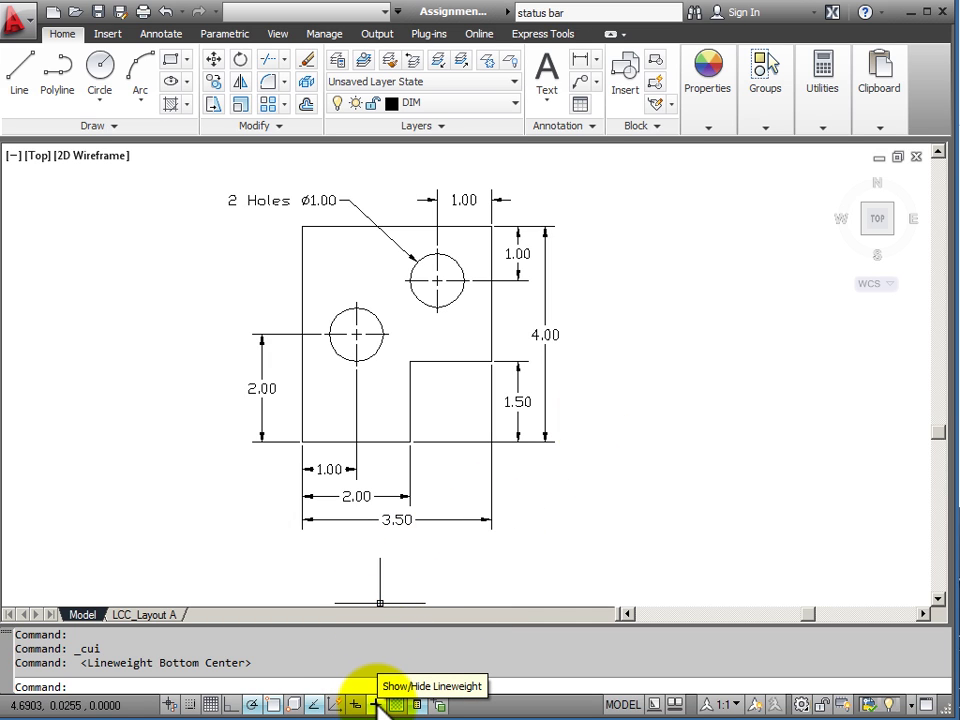
pyautogui.click(377, 704)
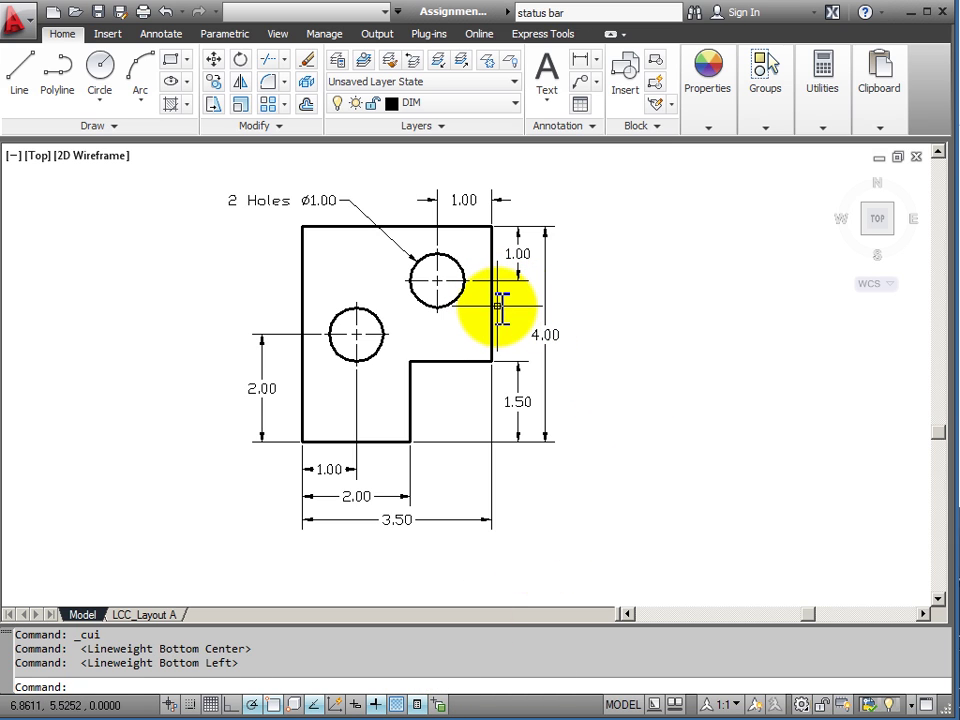
# - Select the right edge to see its Quick Properties, then turn Quick Properties off and reselect it
pyautogui.click(492, 310)
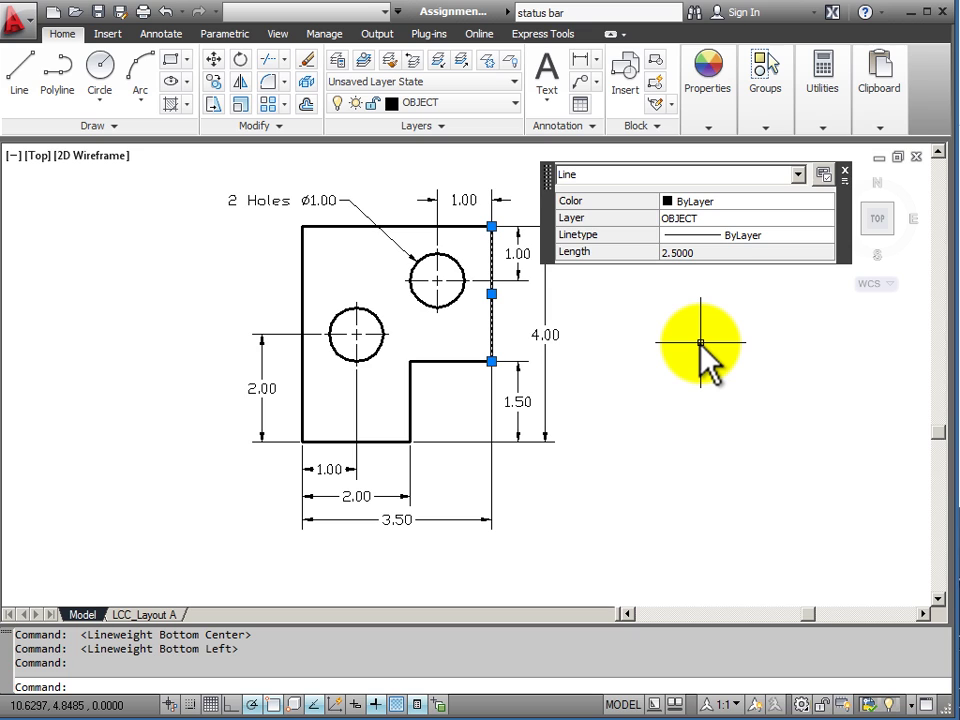
pyautogui.press('Escape')
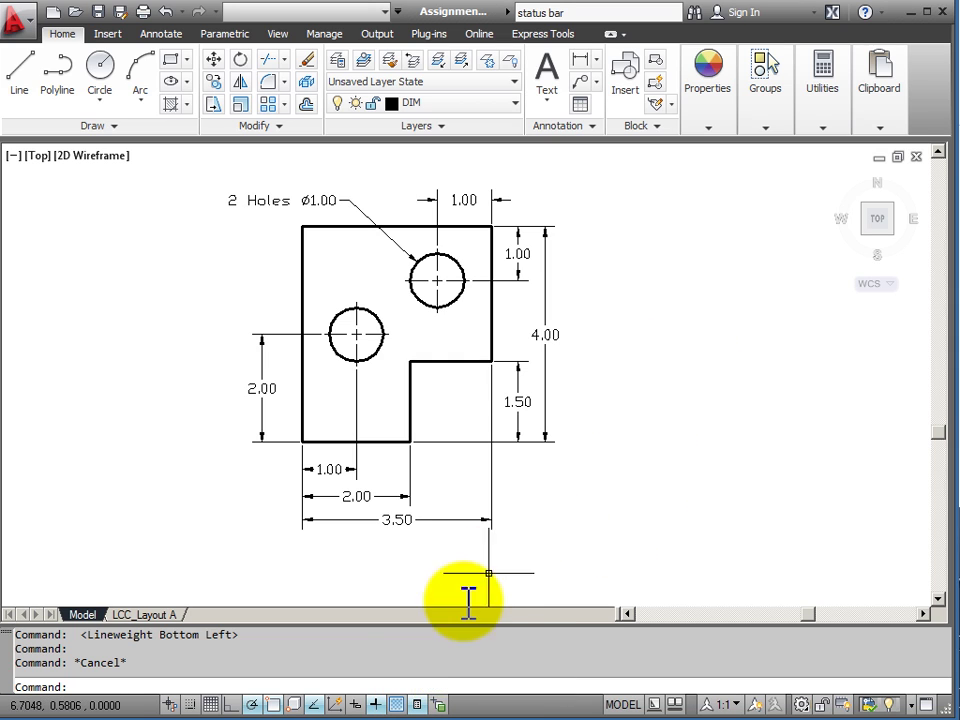
pyautogui.click(420, 705)
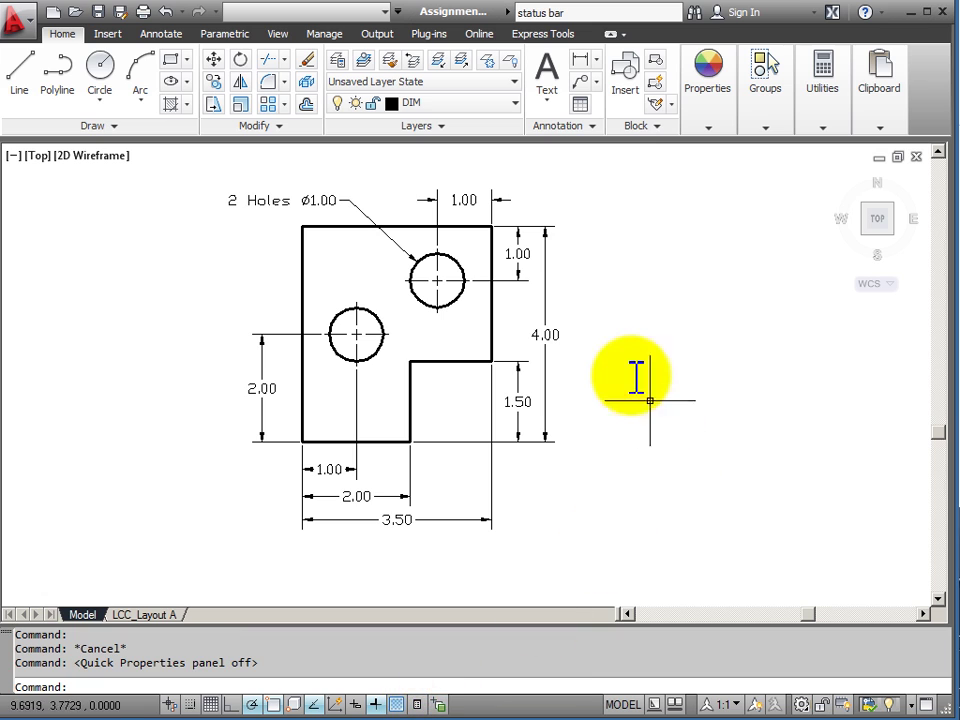
pyautogui.click(491, 327)
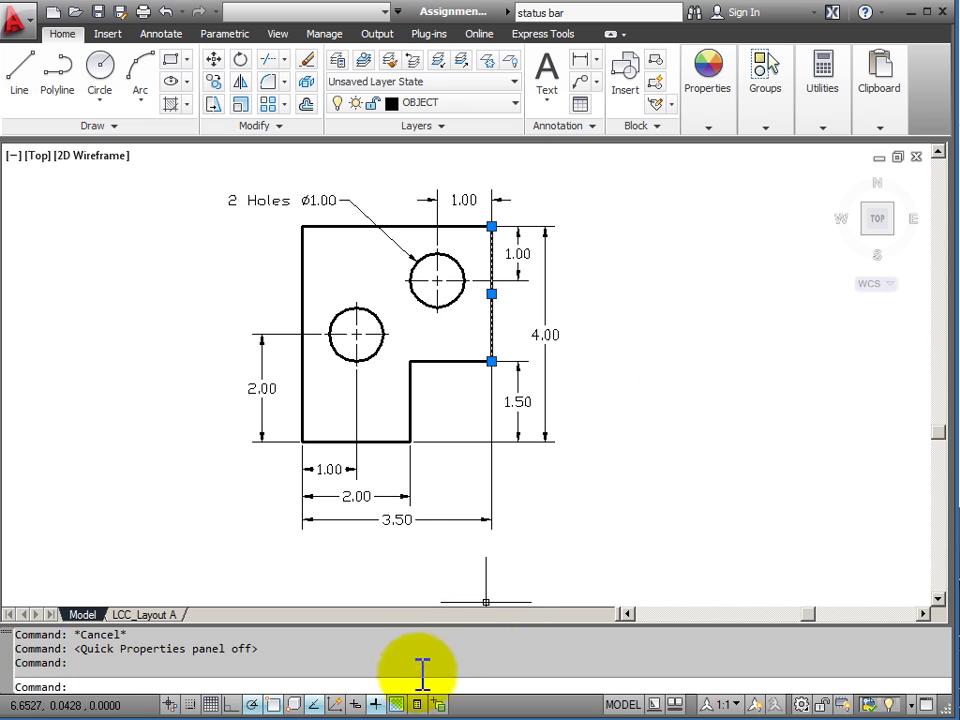